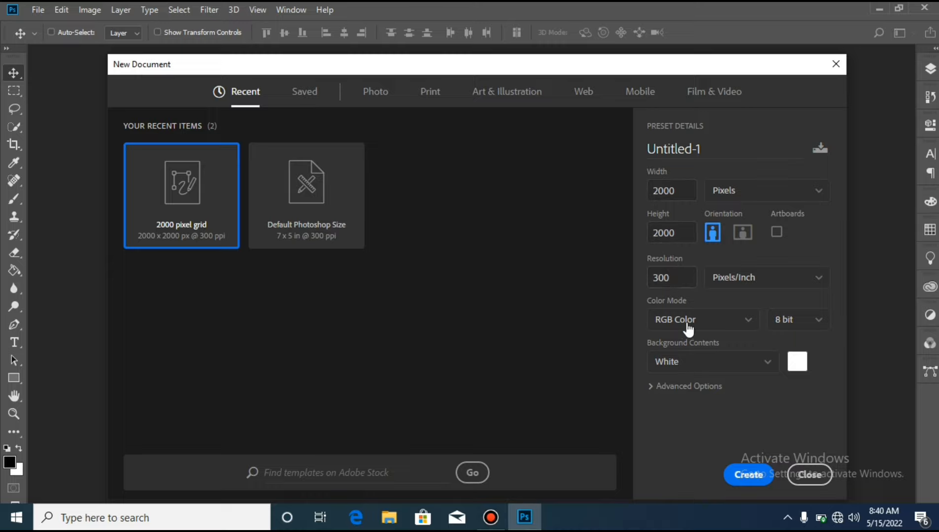
# - Create a 2000 × 2000 px, 300 ppi RGB document and place the jumping woman image as embedded, shifted down near the canvas centre
pyautogui.click(750, 476)
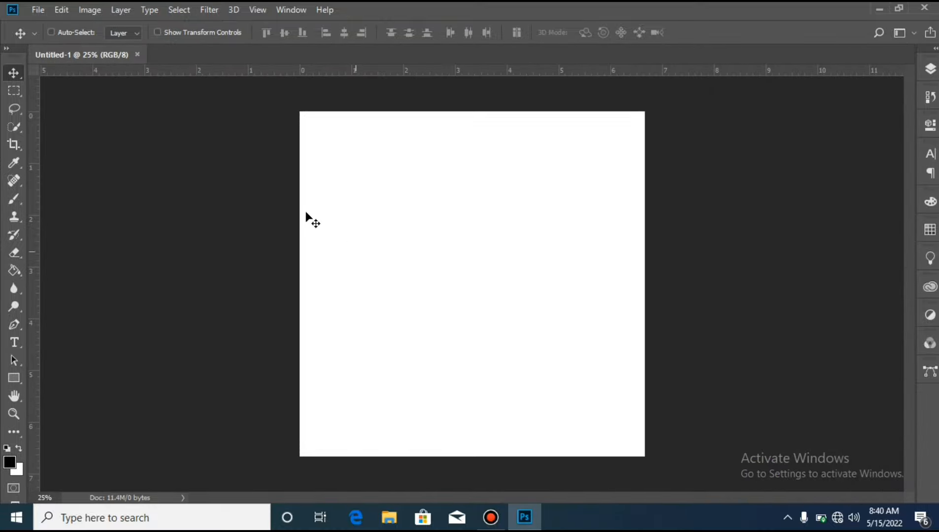
pyautogui.click(38, 7)
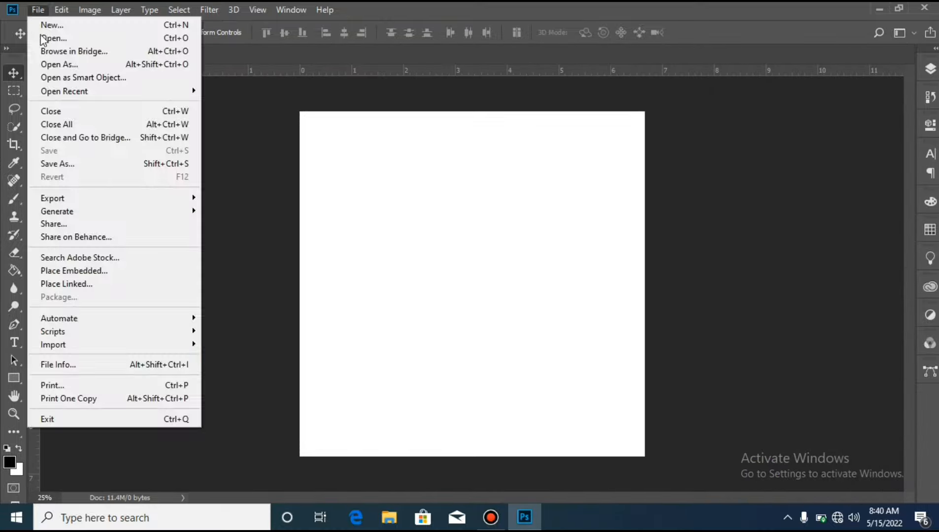
pyautogui.click(109, 270)
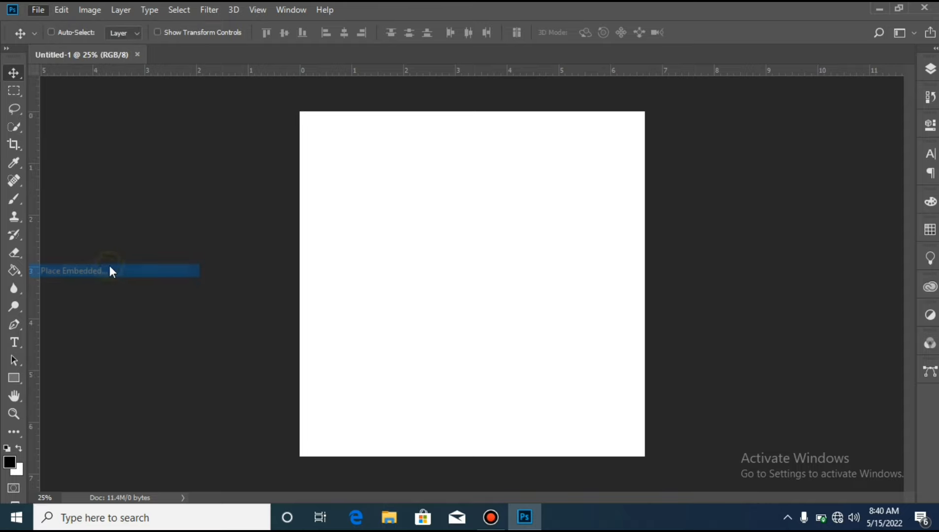
pyautogui.click(163, 193)
pyautogui.doubleClick(167, 192)
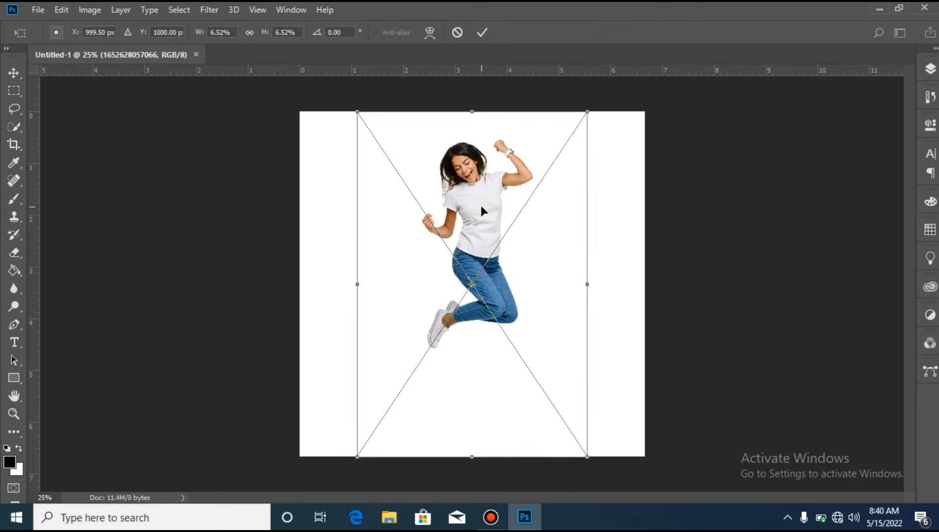
pyautogui.moveTo(482, 209); pyautogui.dragTo(487, 246)
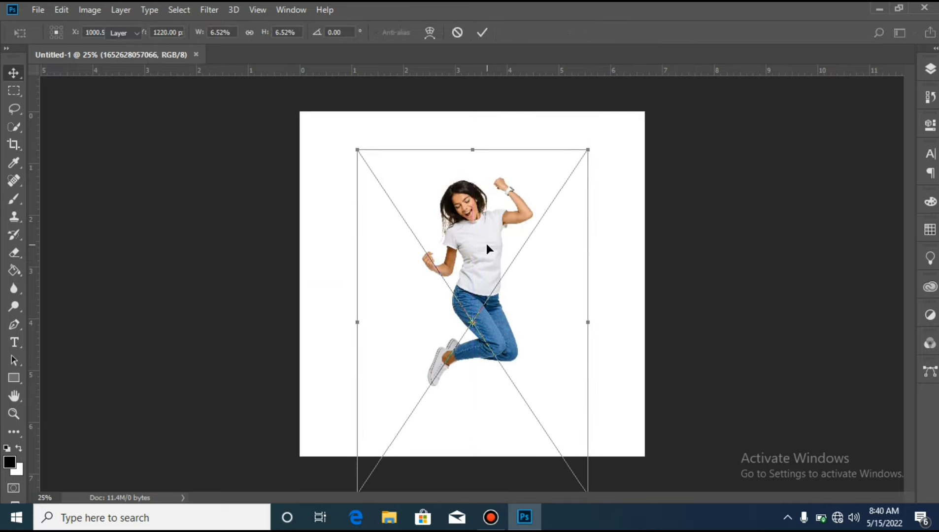
pyautogui.press('Return')
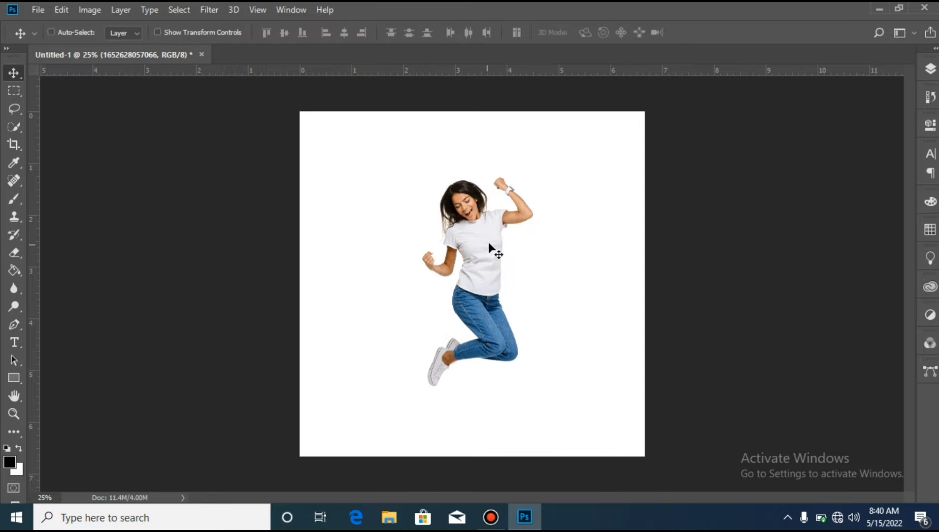
# - Hide the woman image layer and add the text "Tg if" on two lines at 72 pt
pyautogui.click(932, 70)
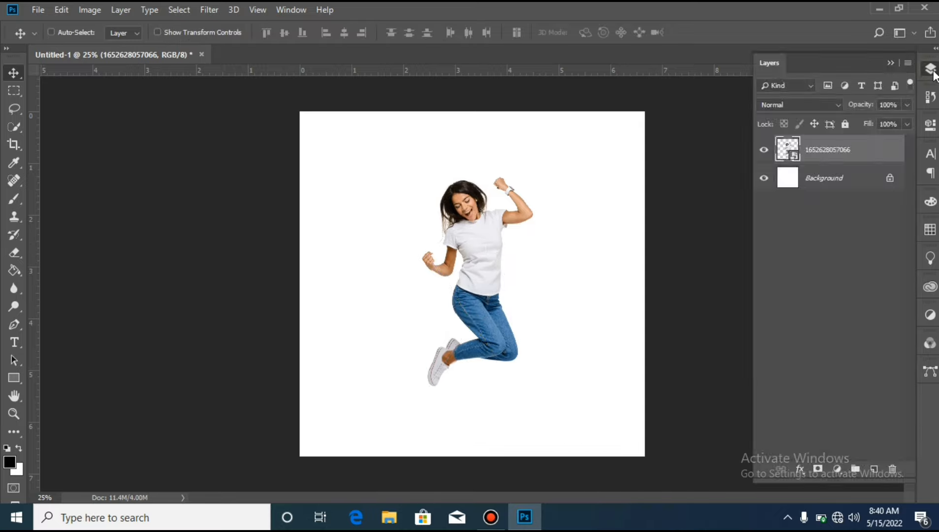
pyautogui.click(766, 150)
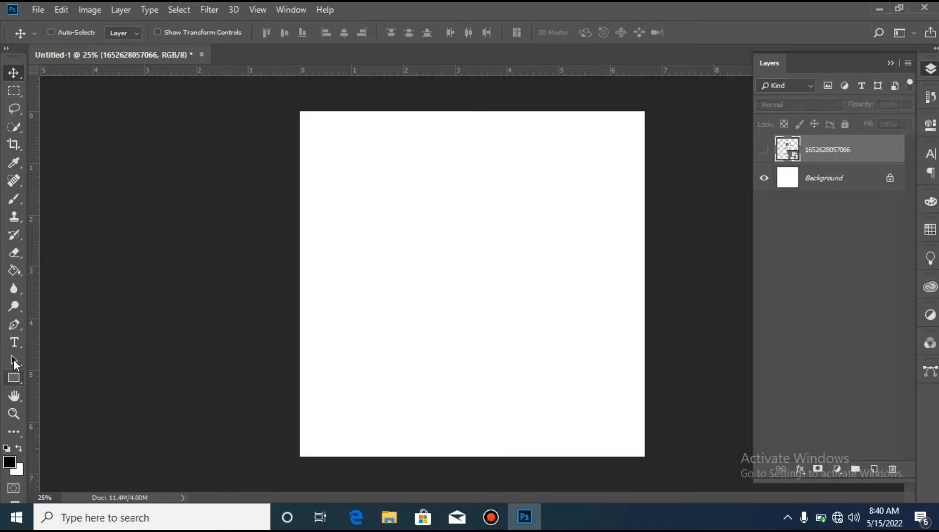
pyautogui.click(13, 347)
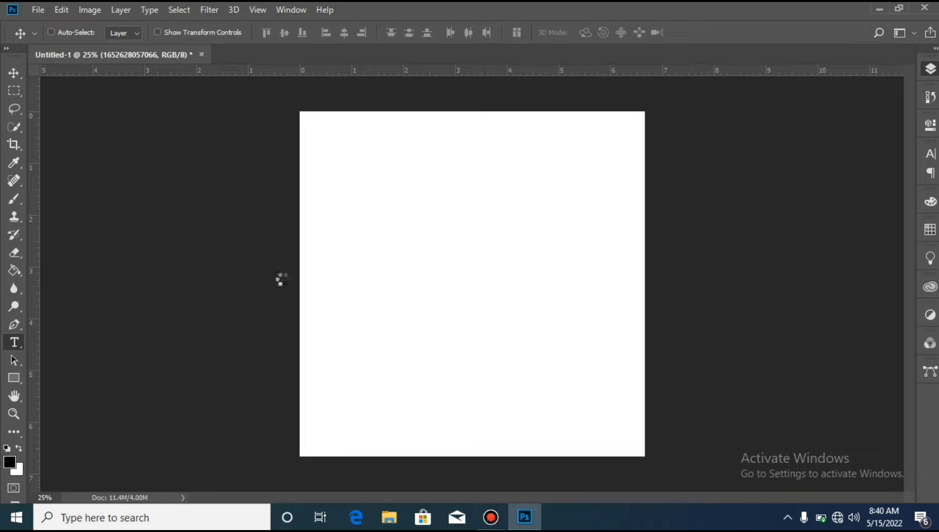
pyautogui.click(431, 249)
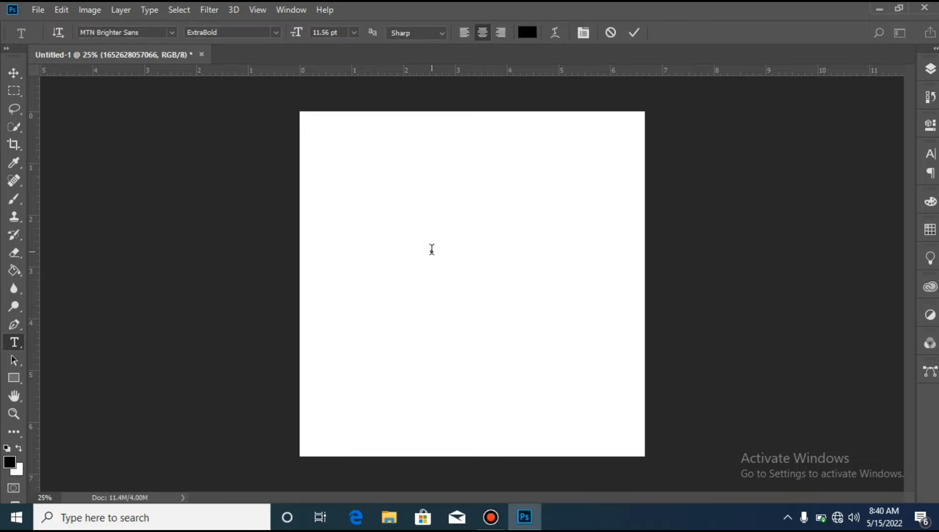
pyautogui.write('IN')
pyautogui.hotkey('ctrl', 'a')
pyautogui.click(353, 33)
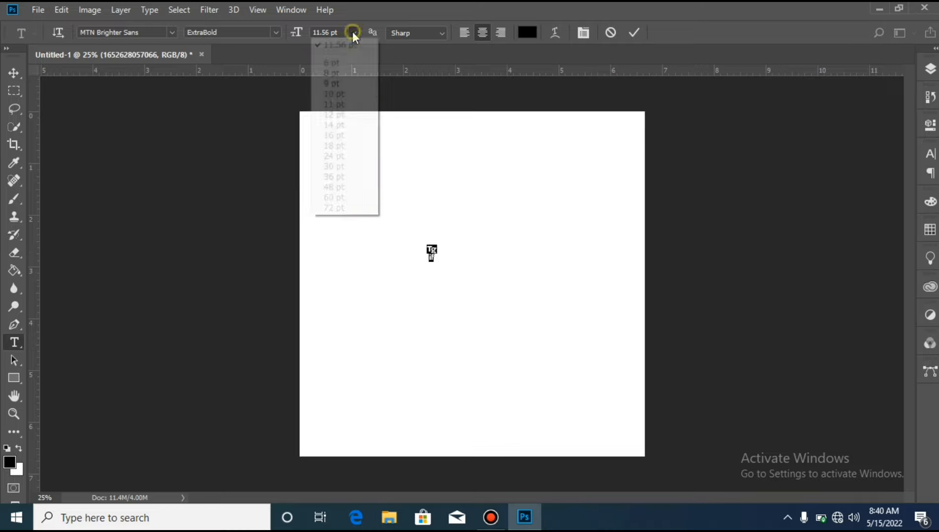
pyautogui.click(370, 208)
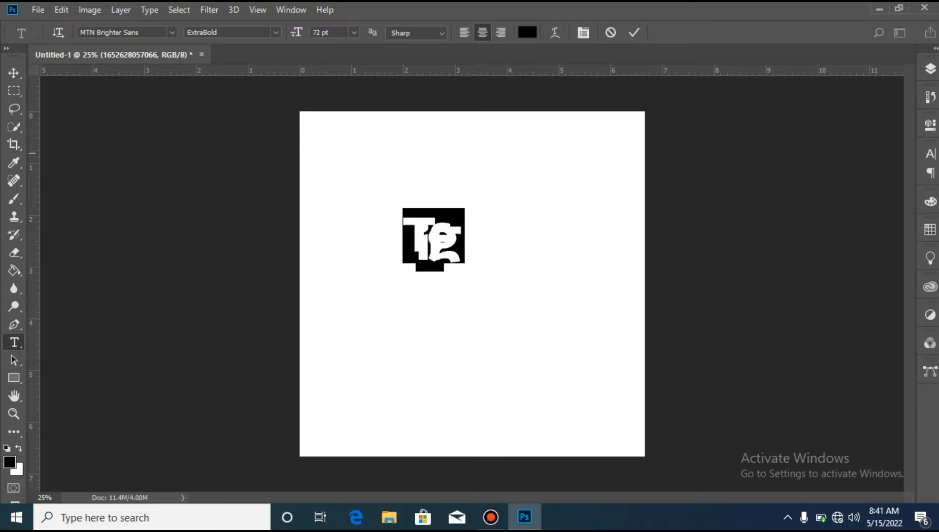
# - Adjust the leading of the "Tg if" text, trying 60 and 65 pt before settling on 68 pt, and commit the text
pyautogui.click(935, 161)
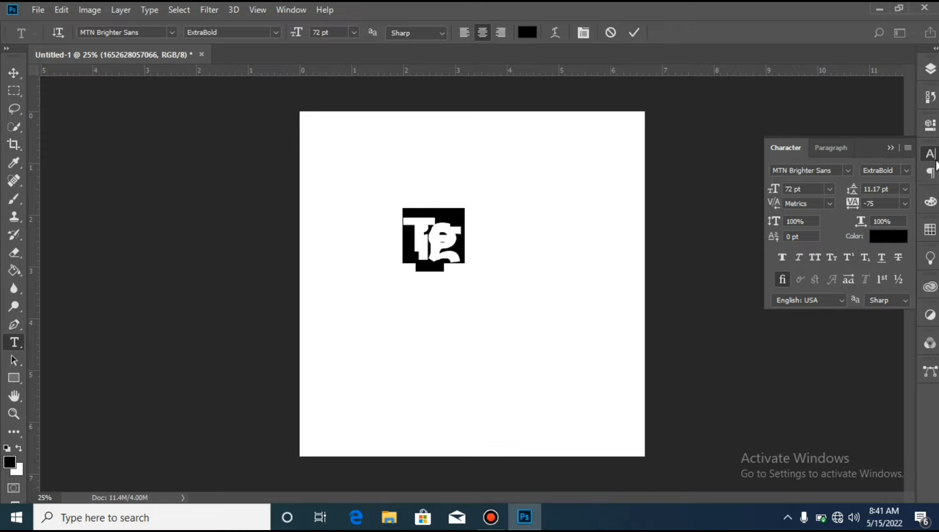
pyautogui.click(907, 188)
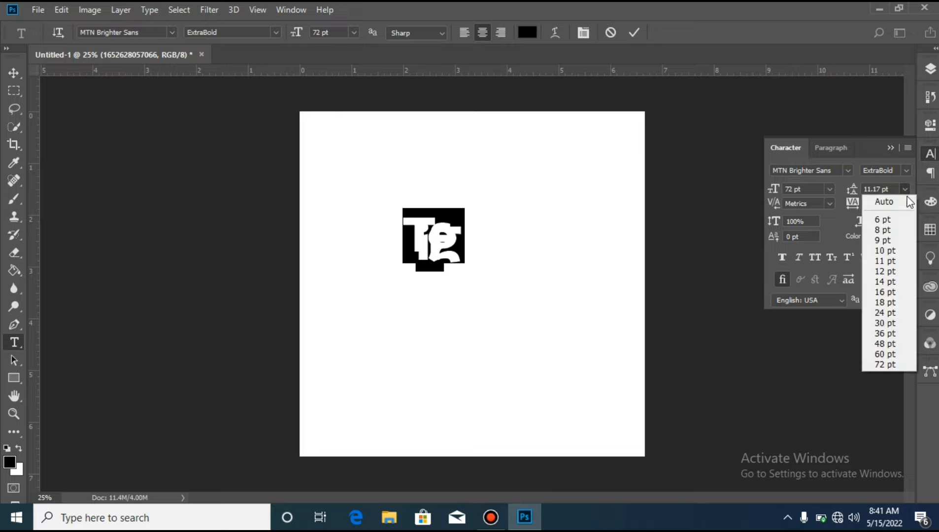
pyautogui.click(896, 354)
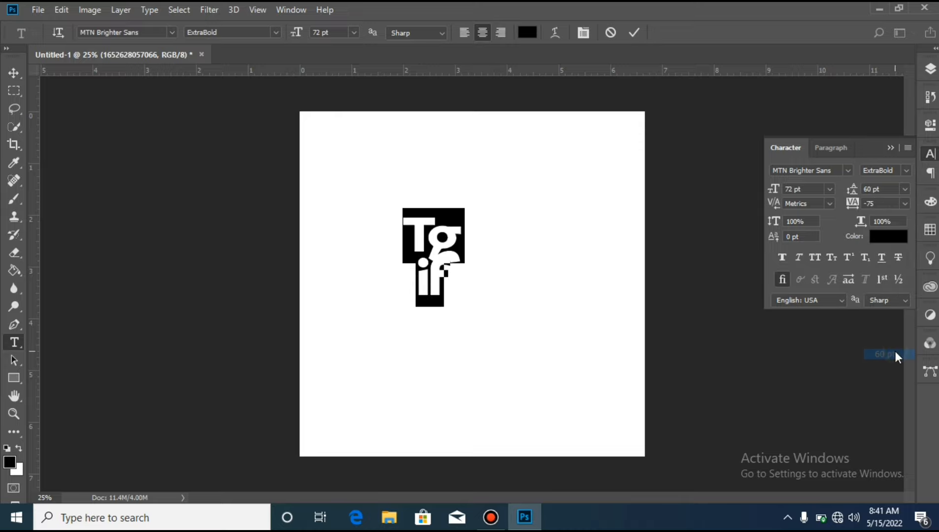
pyautogui.click(887, 191)
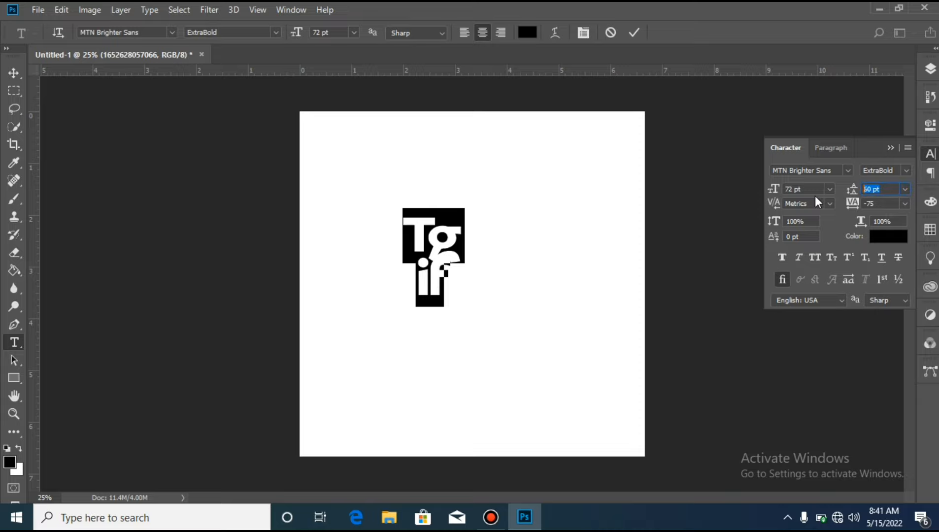
pyautogui.write('65')
pyautogui.press('Return')
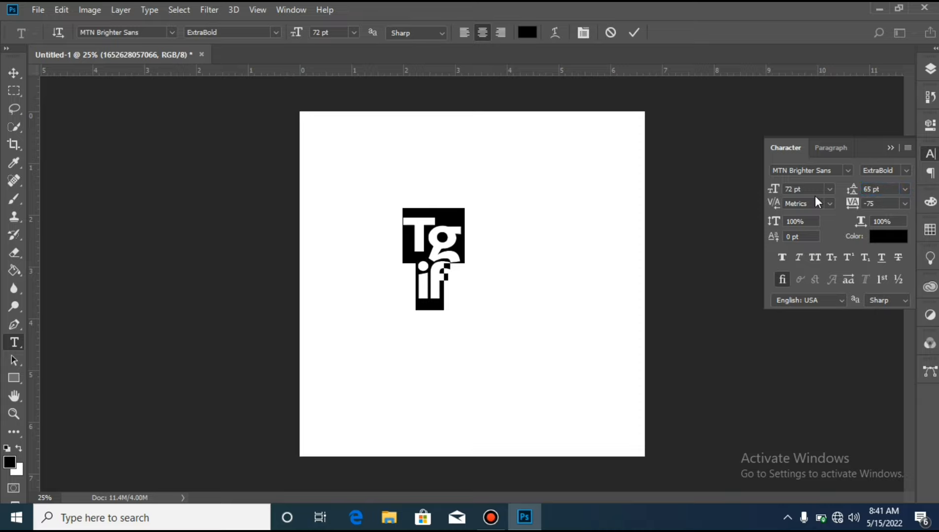
pyautogui.click(887, 189)
pyautogui.write('68')
pyautogui.press('Return')
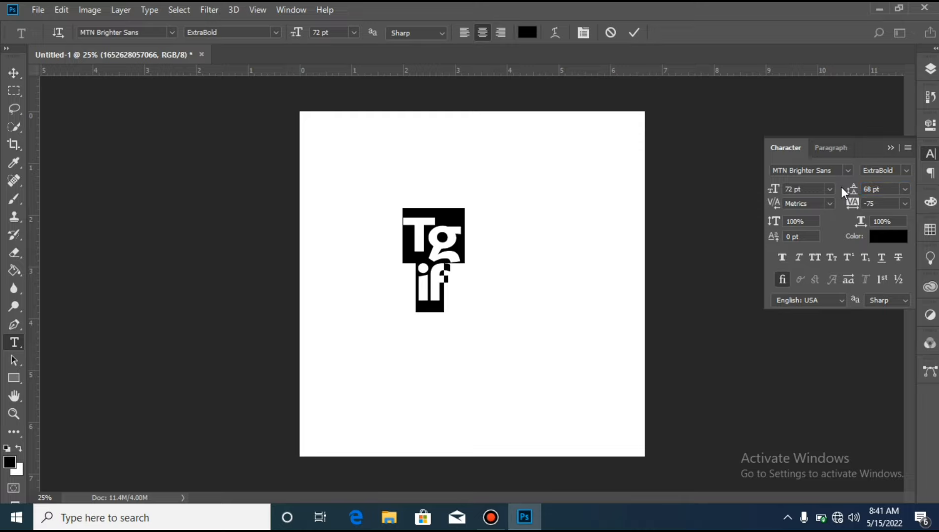
pyautogui.click(641, 30)
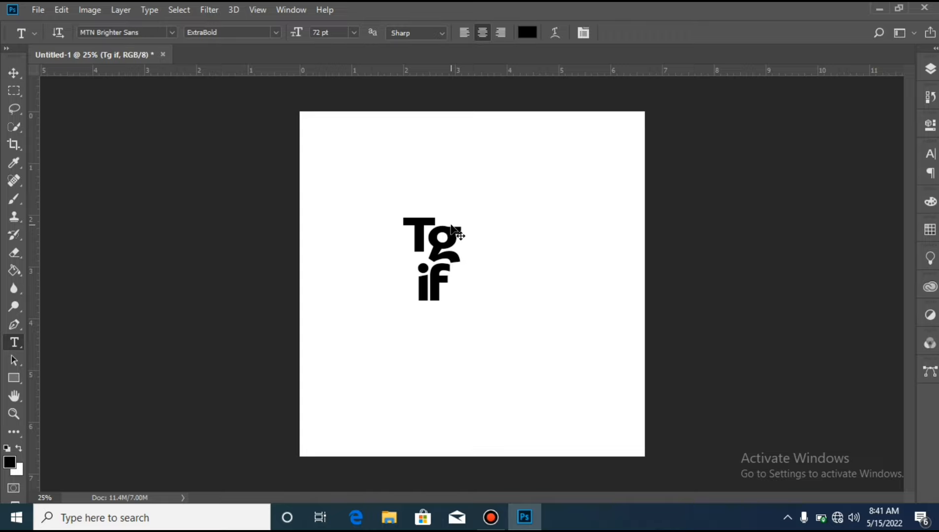
# - Centre the "Tg if" text vertically and horizontally on the whole canvas, and clear the selection
pyautogui.hotkey('ctrl', 'a')
pyautogui.click(8, 78)
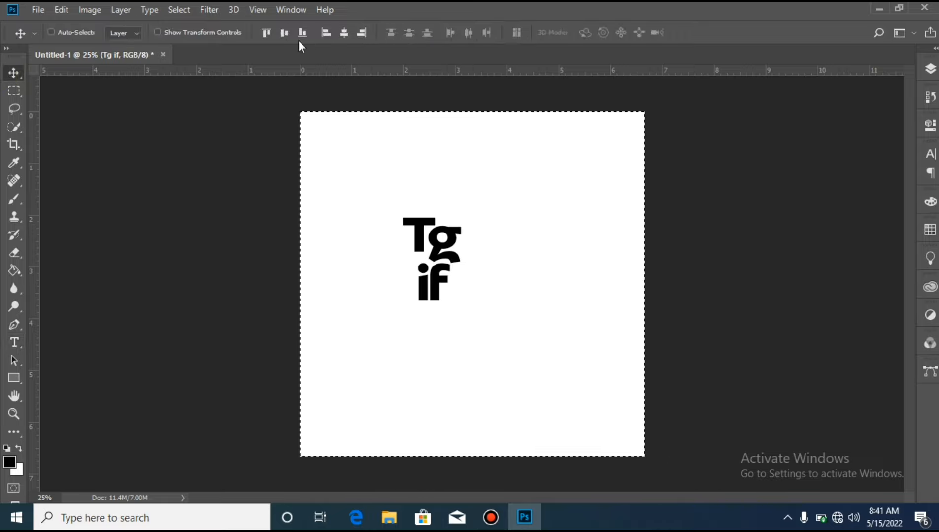
pyautogui.click(285, 37)
pyautogui.click(343, 35)
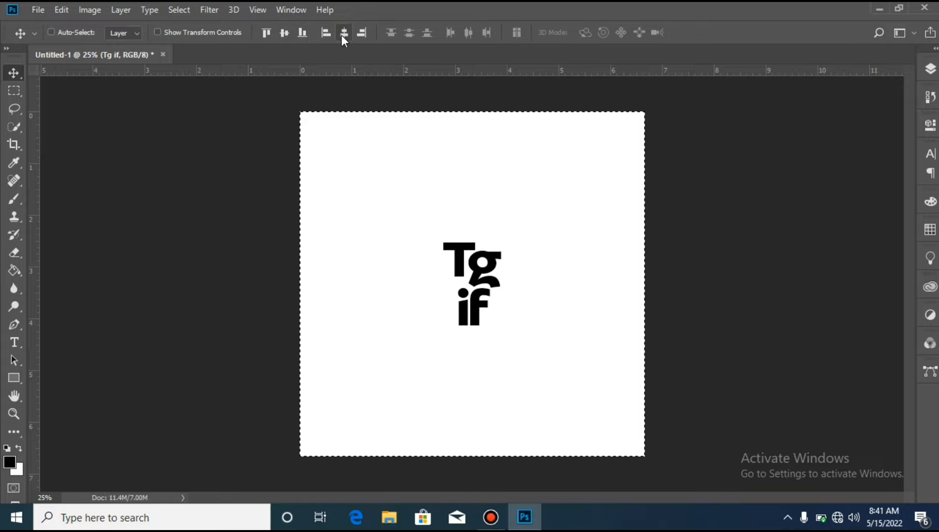
pyautogui.hotkey('ctrl', 'd')
# - Scale the "Tg if" text from its centre to about 223%
pyautogui.hotkey('ctrl', 't')
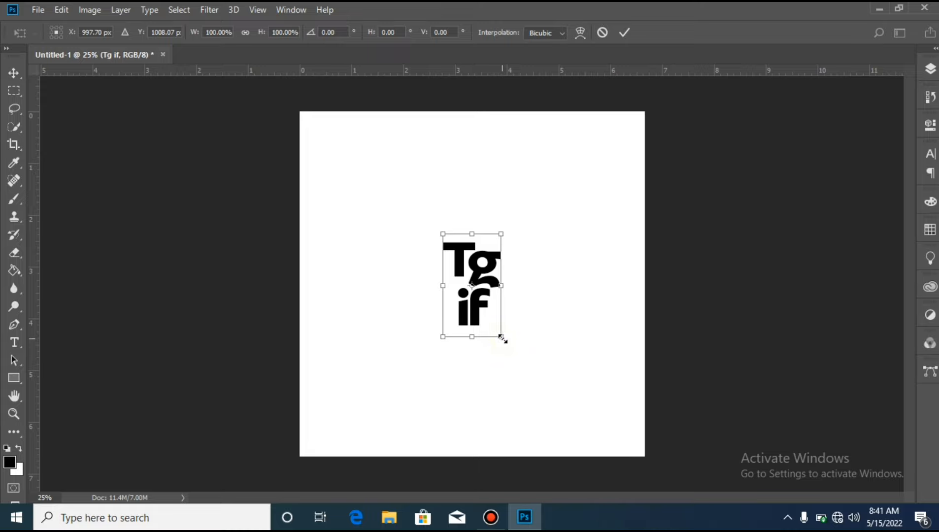
pyautogui.moveTo(501, 337); pyautogui.dragTo(566, 388)
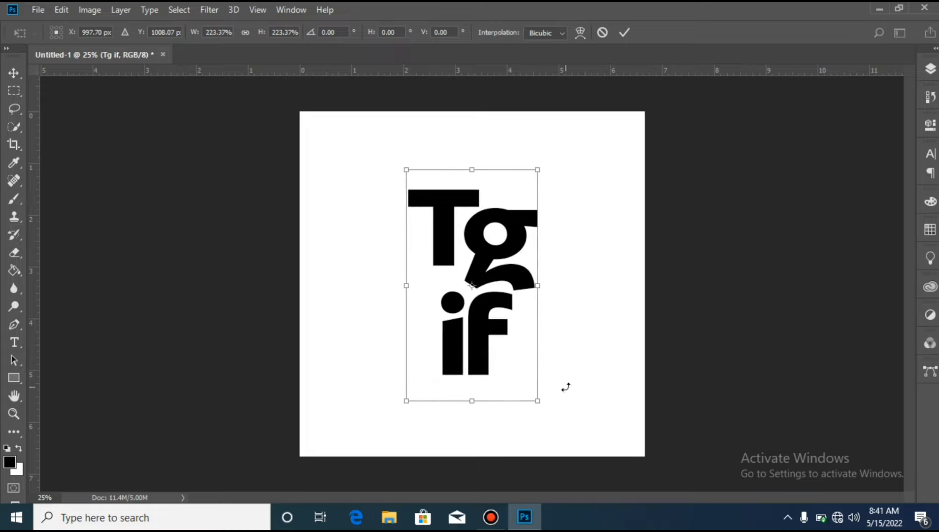
pyautogui.press('Return')
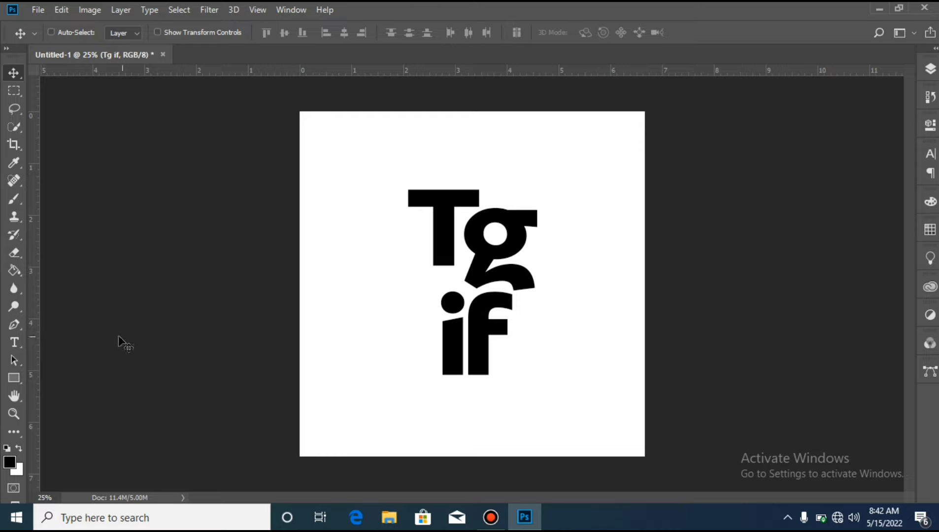
# - Add a separate text line reading "The weekend is here" above the "Tg if" text
pyautogui.click(17, 343)
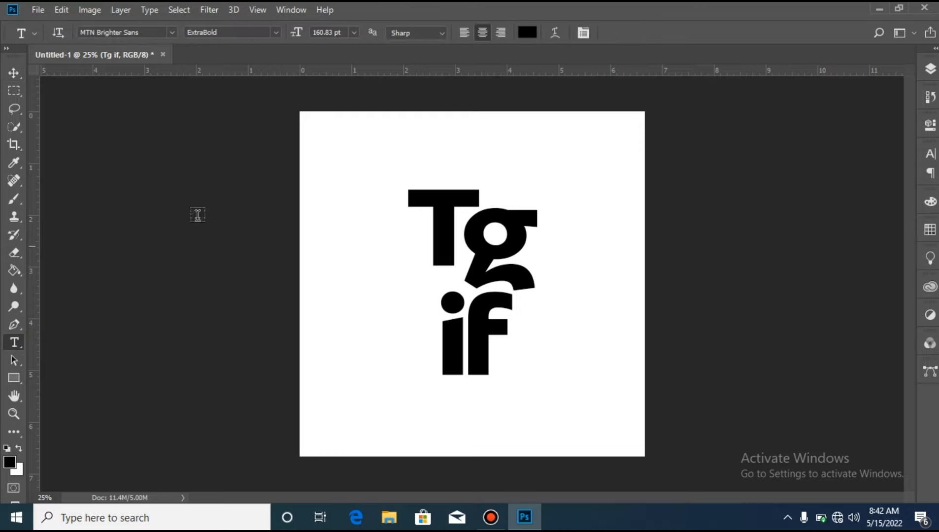
pyautogui.click(388, 137)
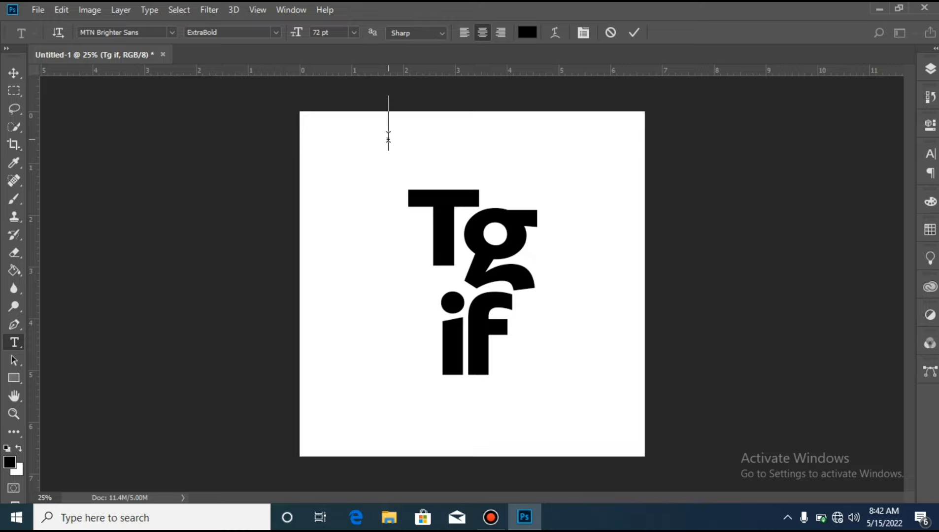
pyautogui.write('Th')
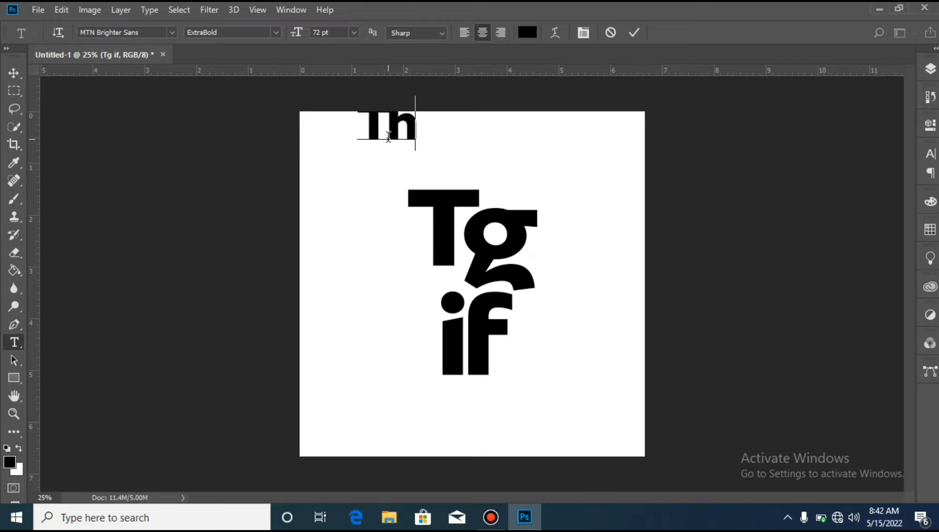
pyautogui.write('e e')
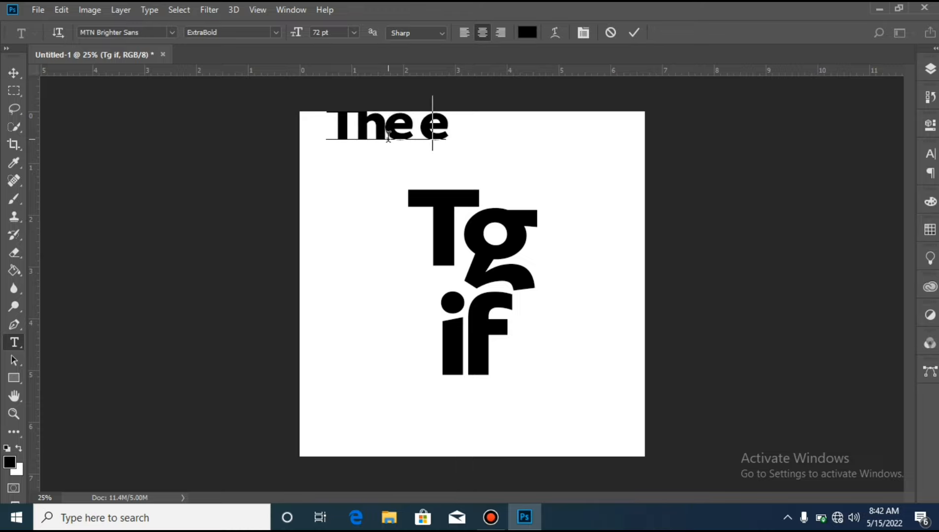
pyautogui.press('BackSpace')
pyautogui.press('BackSpace')
pyautogui.write('weee')
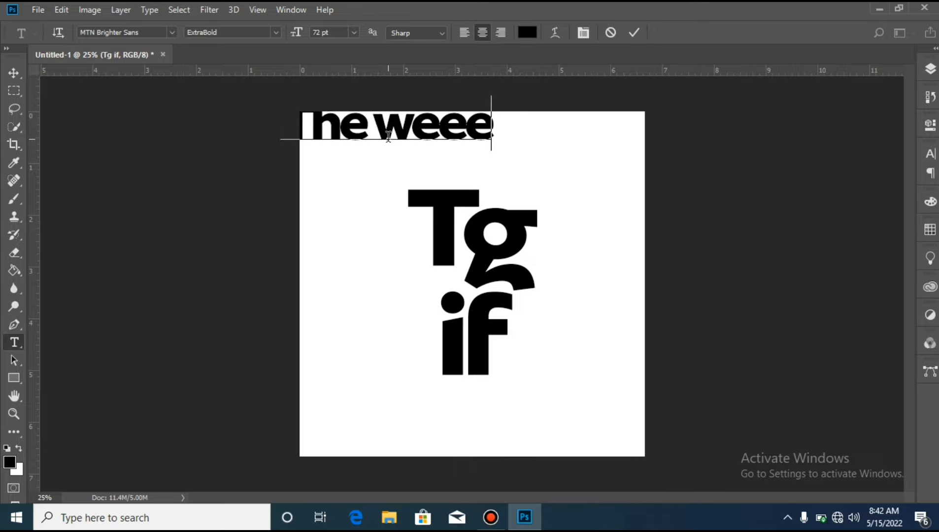
pyautogui.press('BackSpace')
pyautogui.write('kend')
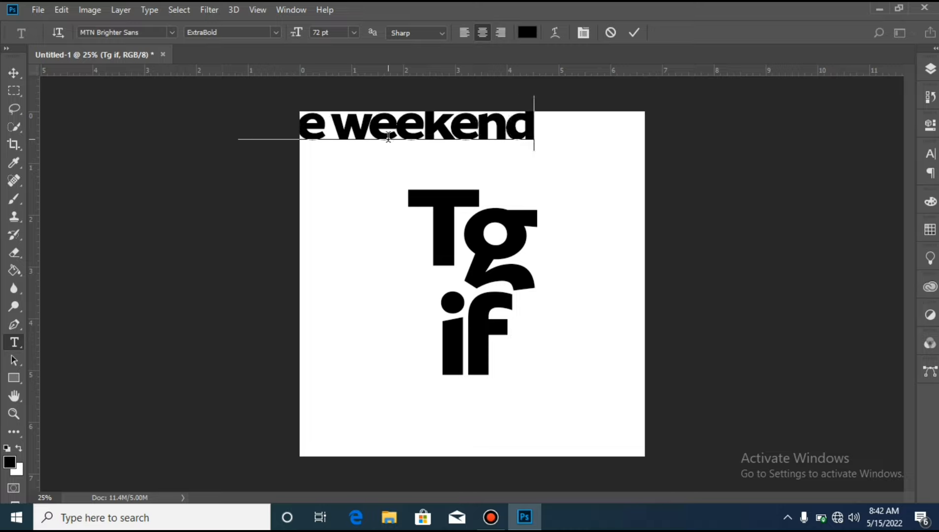
pyautogui.write(' is h')
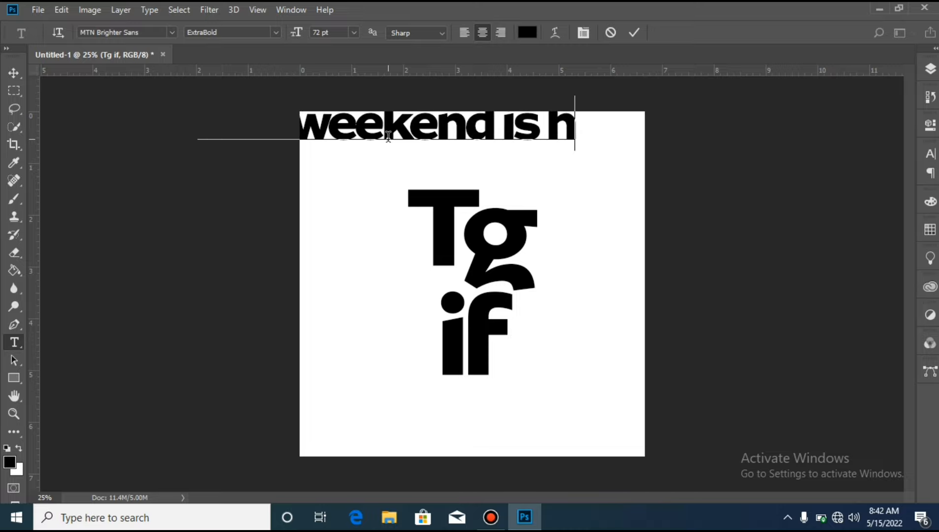
pyautogui.write('ere')
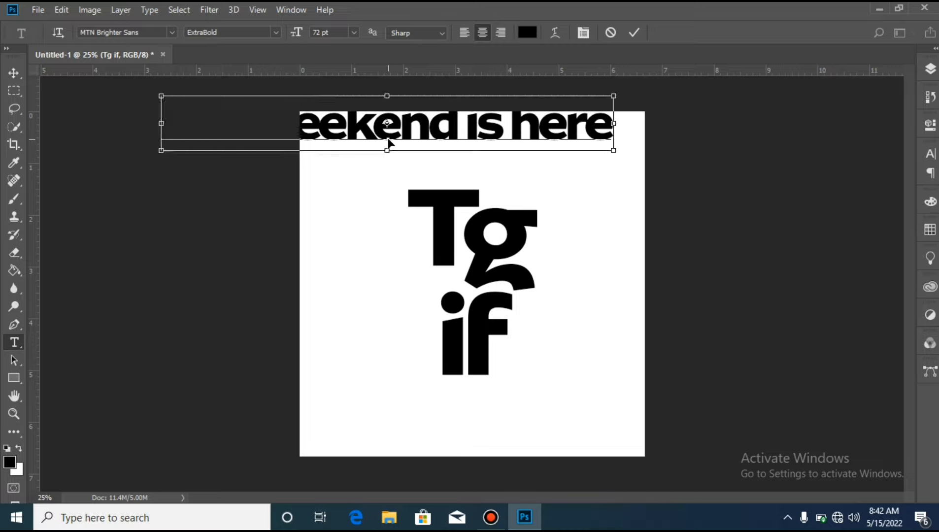
# - Set the "The weekend is here" text to 12 pt and widen its tracking to 1000, after trying 200
pyautogui.hotkey('ctrl', 'a')
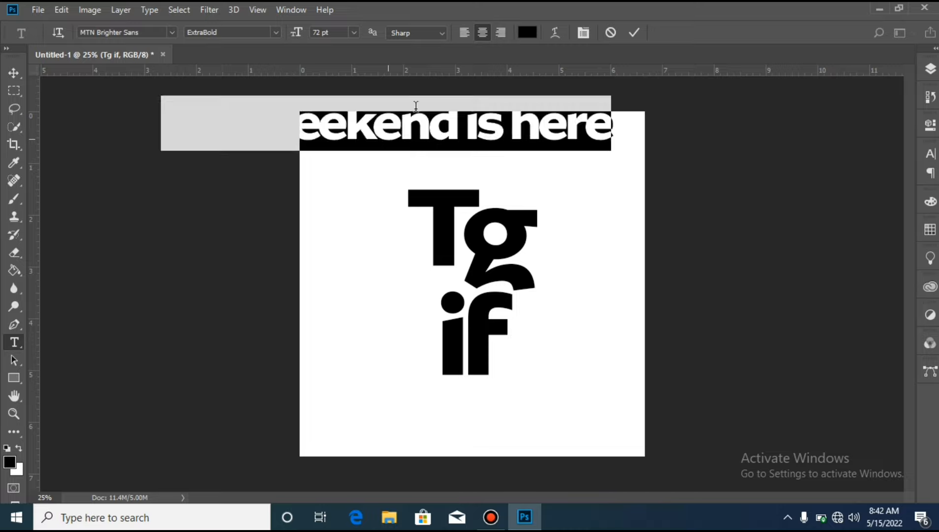
pyautogui.click(583, 32)
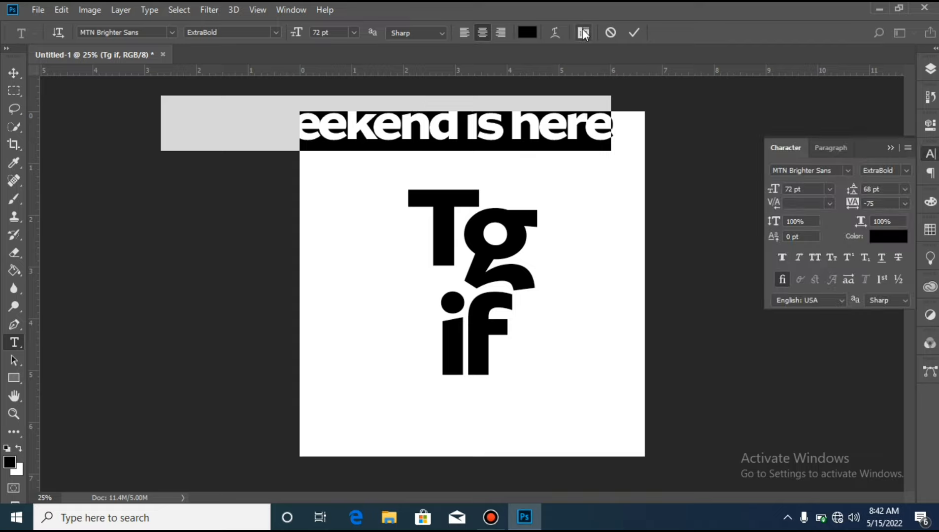
pyautogui.click(906, 204)
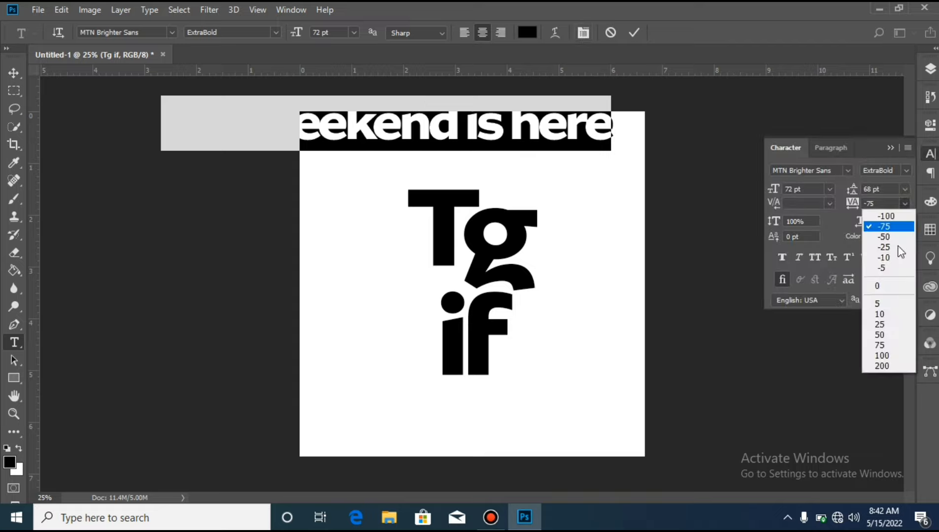
pyautogui.click(888, 365)
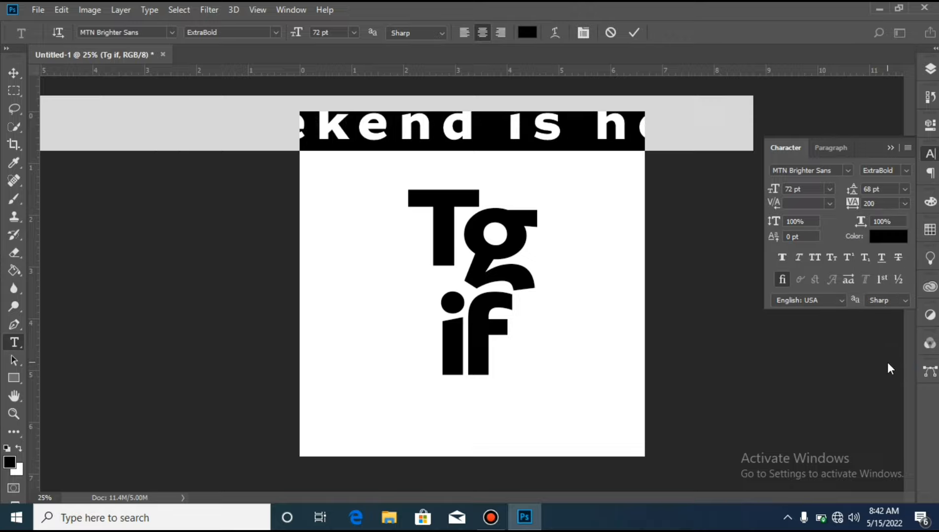
pyautogui.click(354, 33)
pyautogui.click(350, 116)
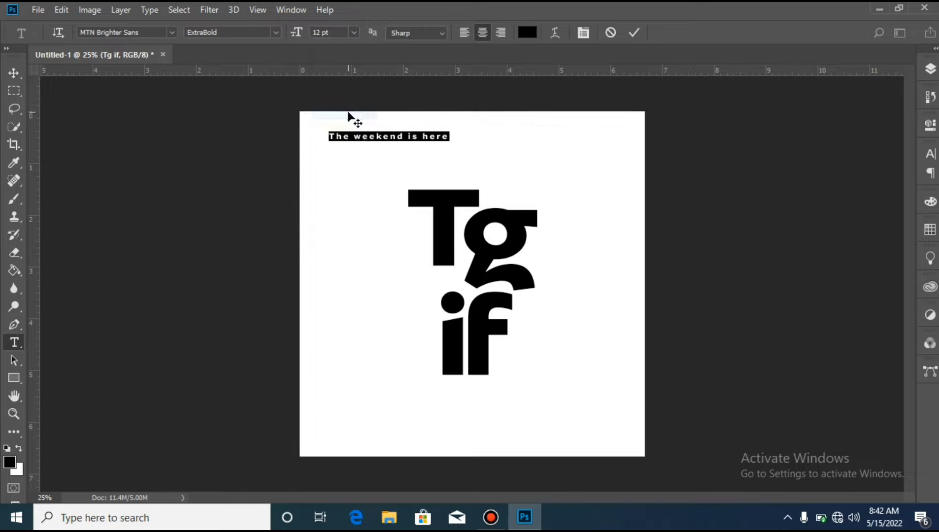
pyautogui.click(588, 29)
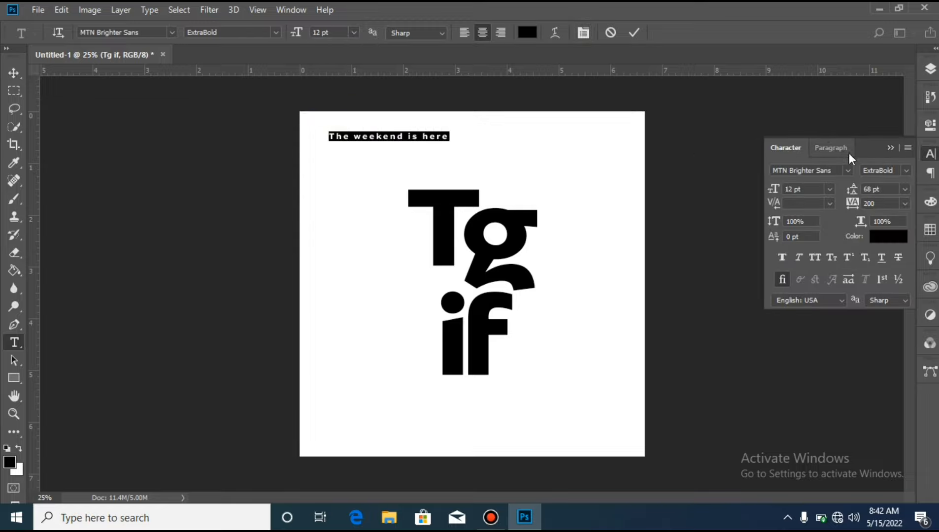
pyautogui.click(880, 203)
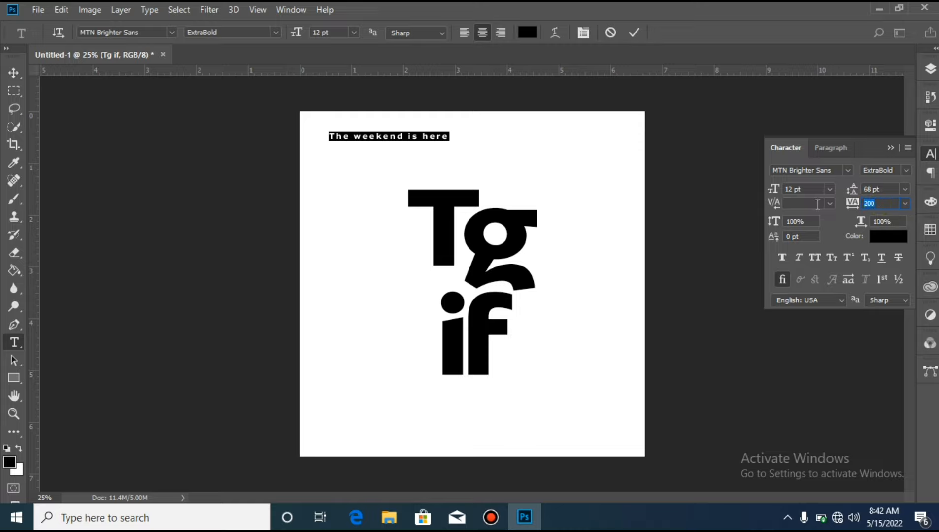
pyautogui.write('100')
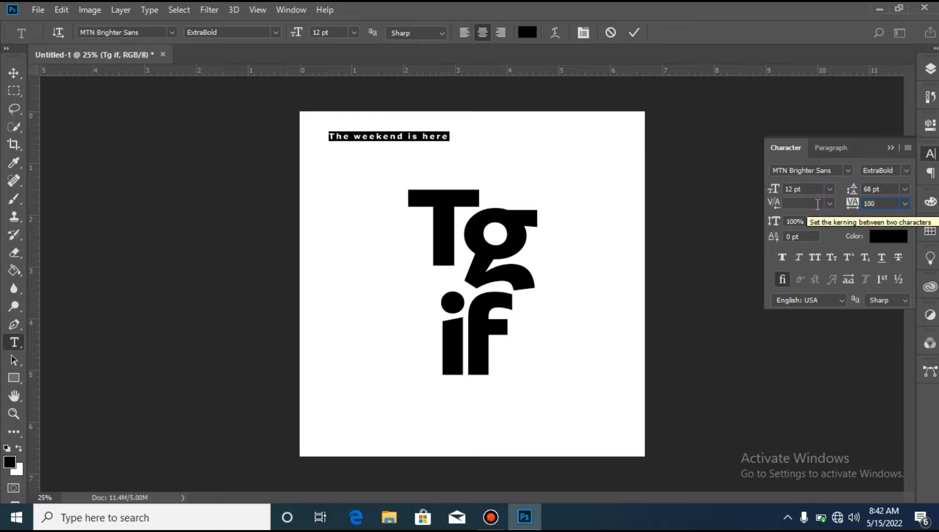
pyautogui.write('0')
pyautogui.press('Return')
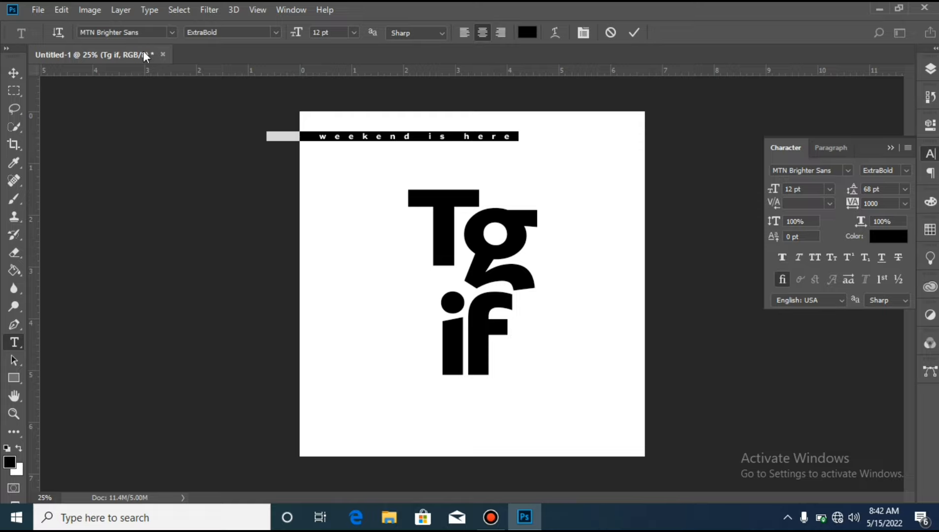
# - Change the font of "The weekend is here" to Aileron SemiBold
pyautogui.click(137, 33)
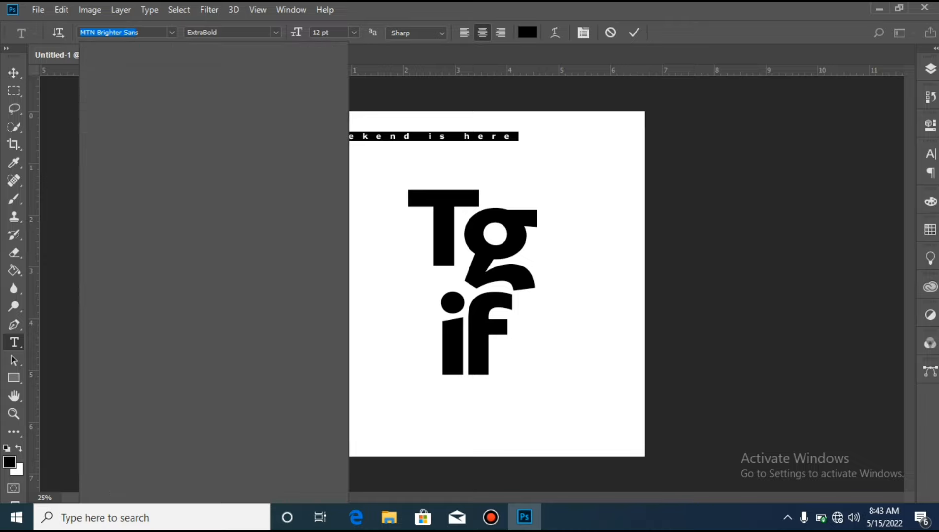
pyautogui.write('ails')
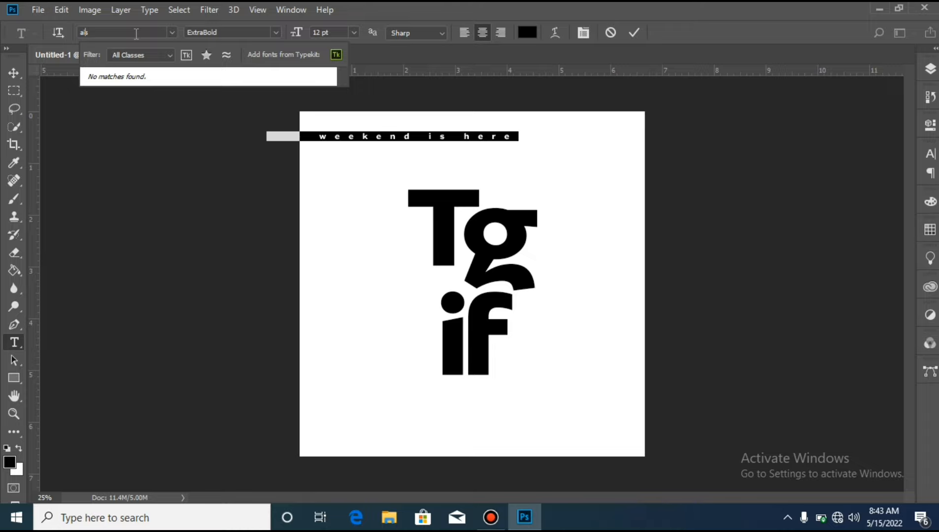
pyautogui.click(136, 33)
pyautogui.click(135, 33)
pyautogui.write('ai')
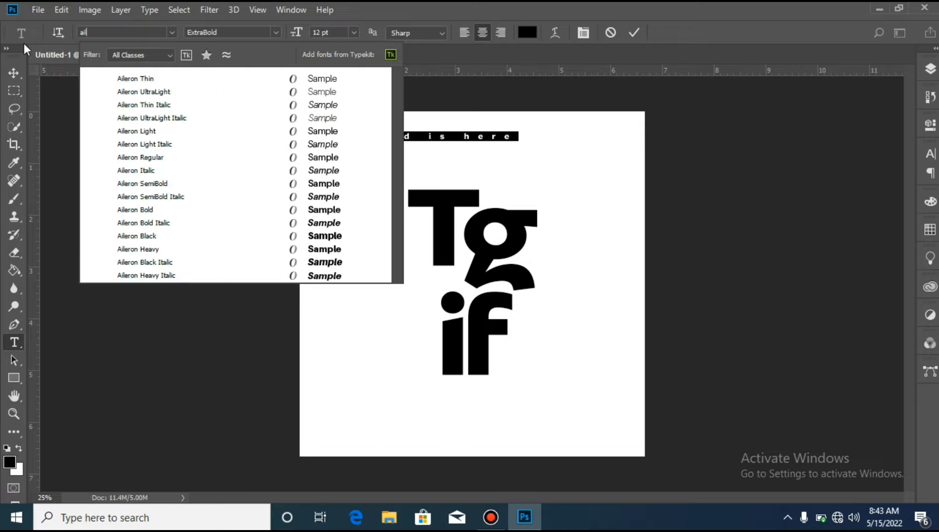
pyautogui.click(155, 187)
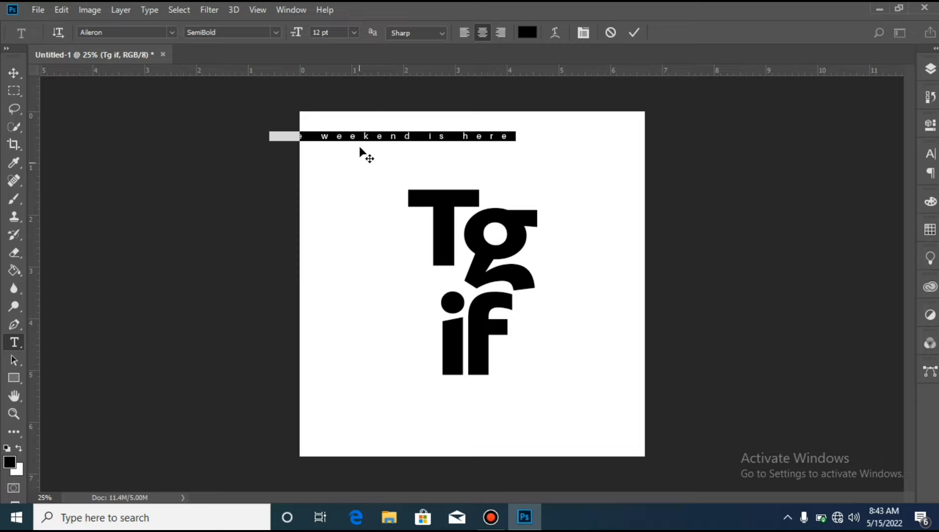
# - Reduce the tagline to 8 pt after trying 9 pt, place it just above "Tg if", and commit the text
pyautogui.click(353, 33)
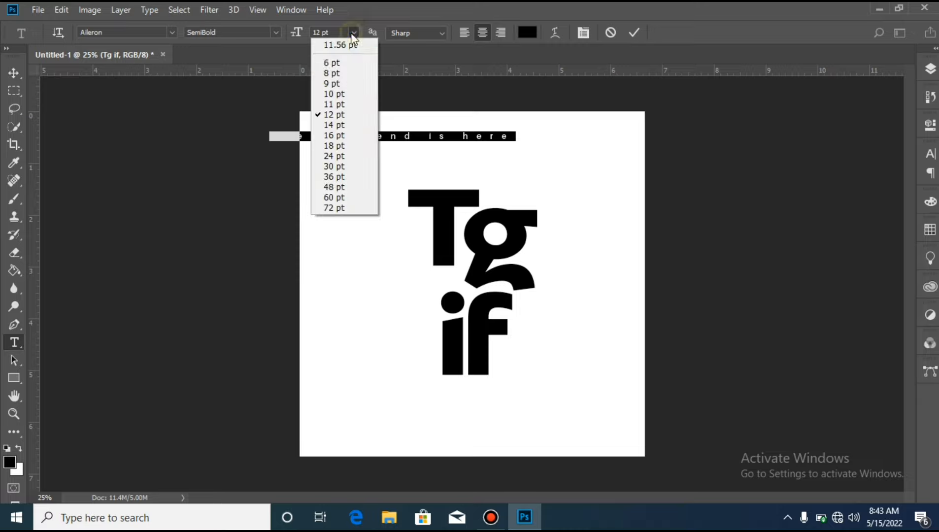
pyautogui.click(347, 84)
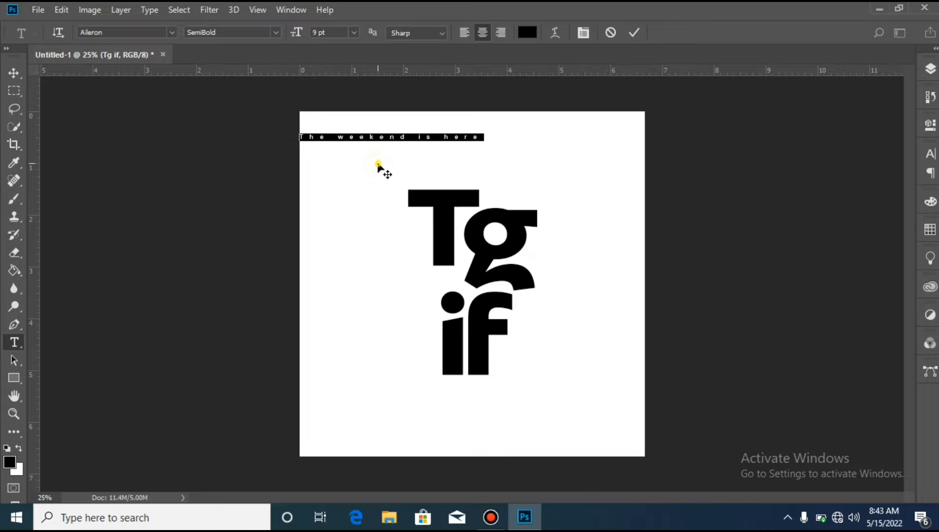
pyautogui.moveTo(378, 163); pyautogui.dragTo(454, 192)
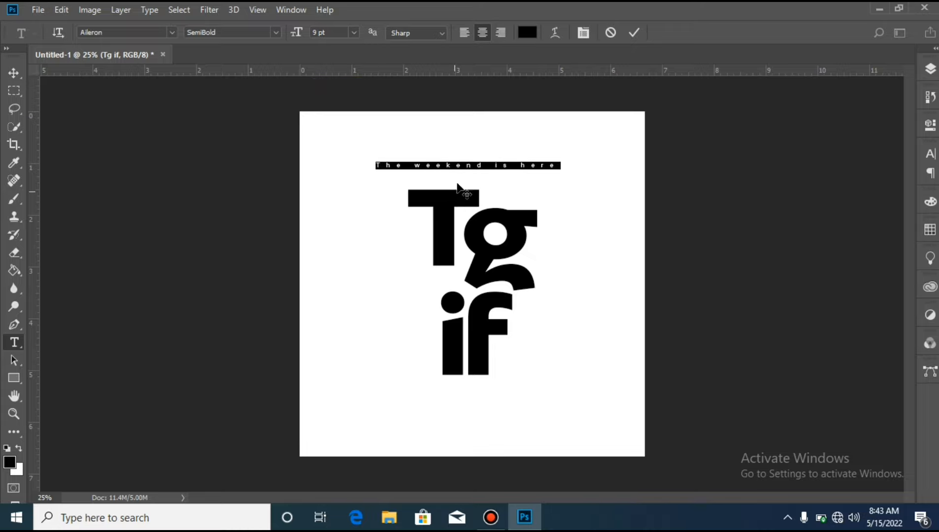
pyautogui.click(353, 32)
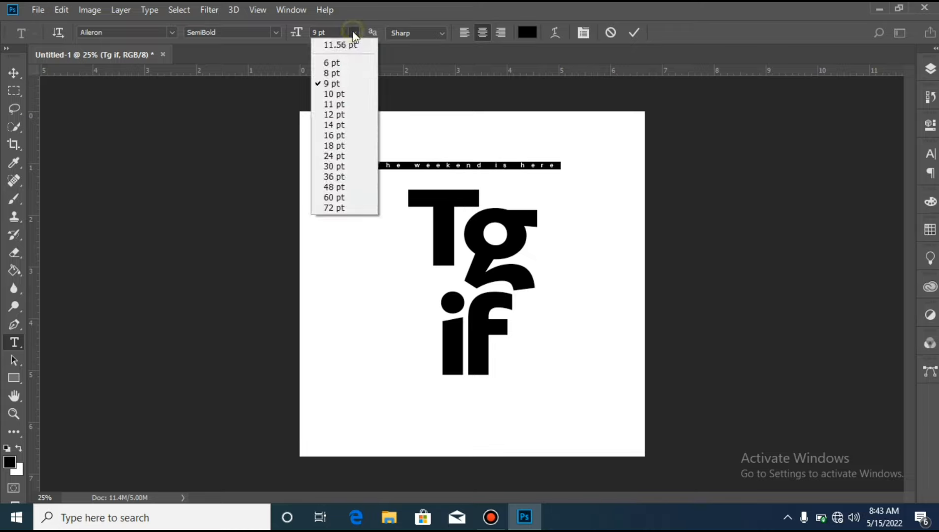
pyautogui.click(352, 73)
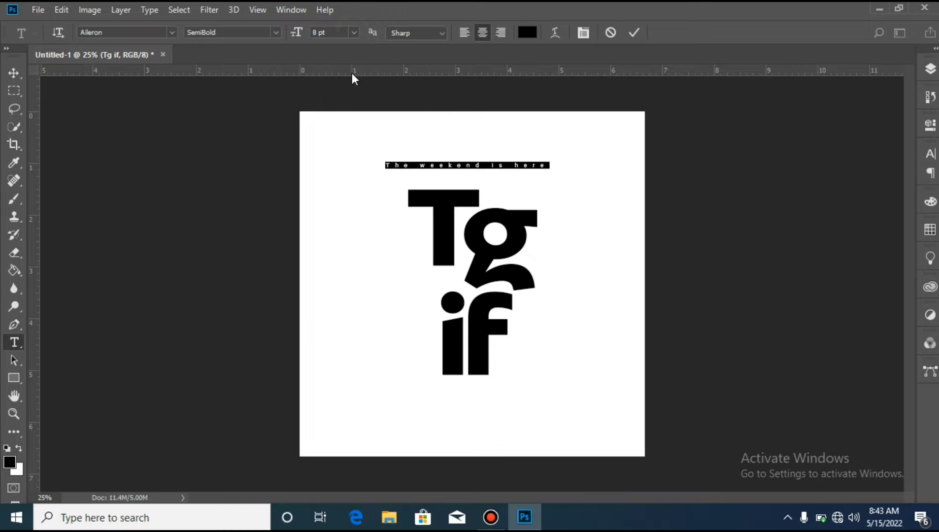
pyautogui.click(635, 31)
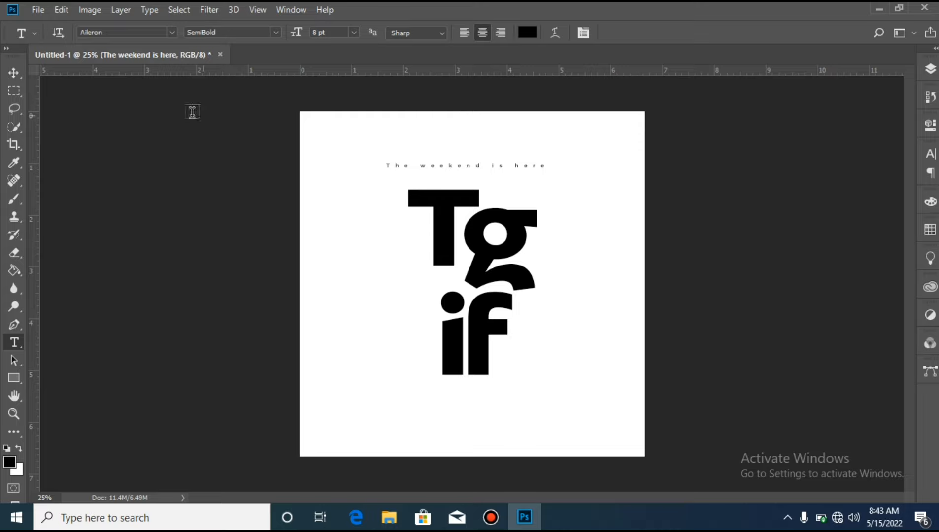
# - Set the tagline's weight to Bold and centre it horizontally on the canvas, clearing the selection
pyautogui.click(278, 32)
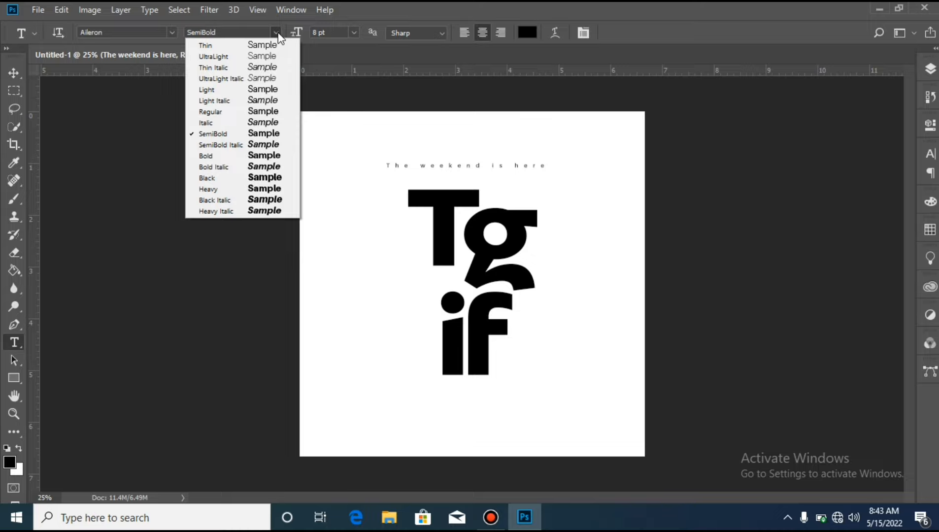
pyautogui.click(275, 153)
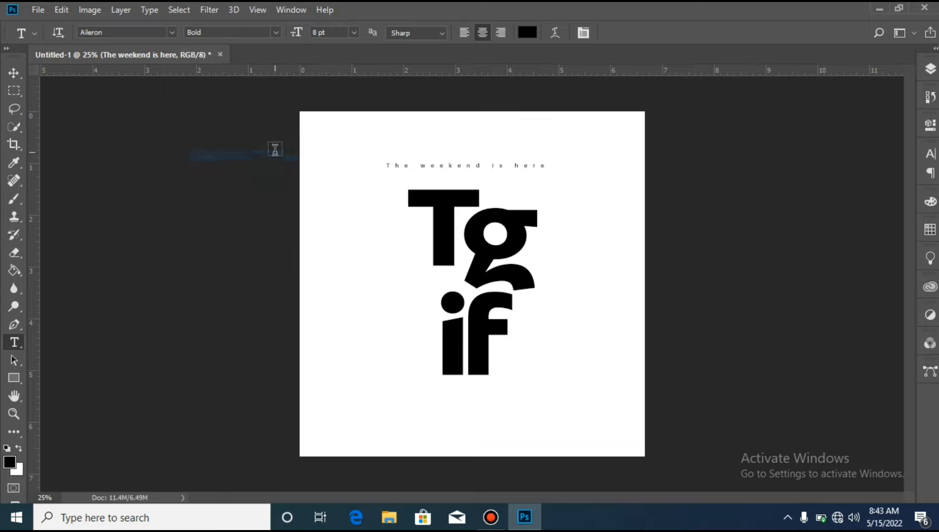
pyautogui.click(14, 72)
pyautogui.hotkey('ctrl', 'a')
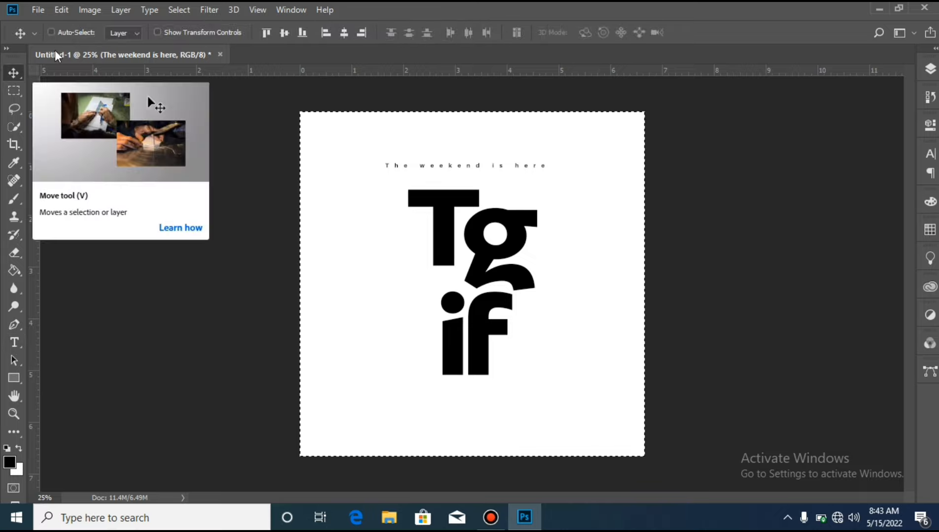
pyautogui.click(341, 31)
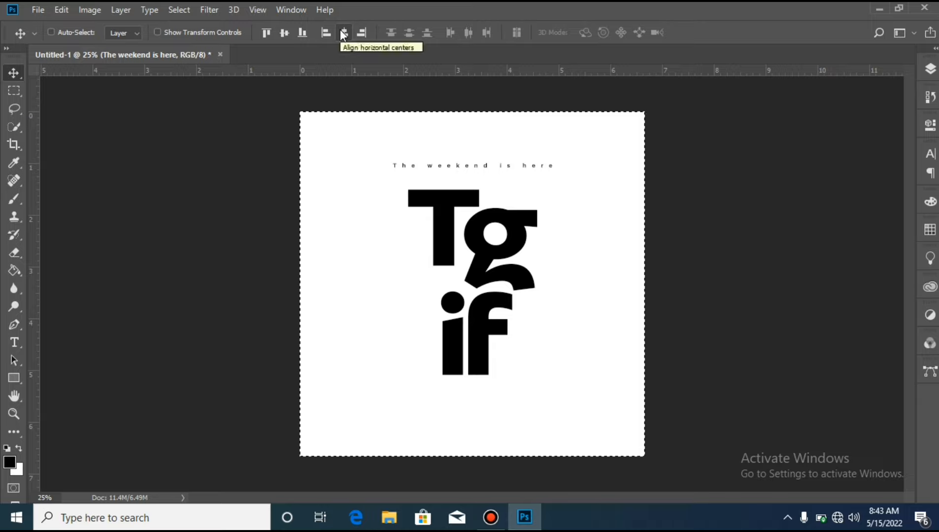
pyautogui.hotkey('ctrl', 'd')
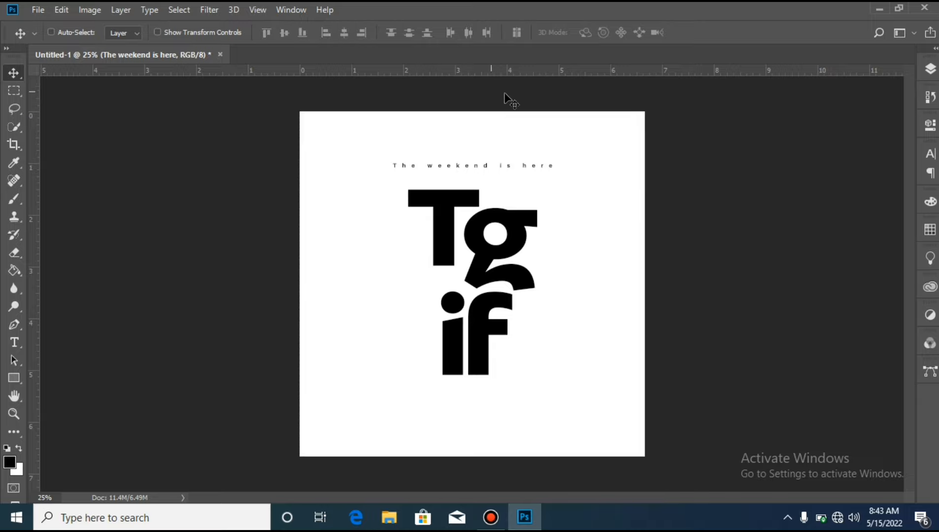
# - Show the jumping woman photo layer and place it between the "Tg if" and "The weekend is here" layers
pyautogui.click(930, 70)
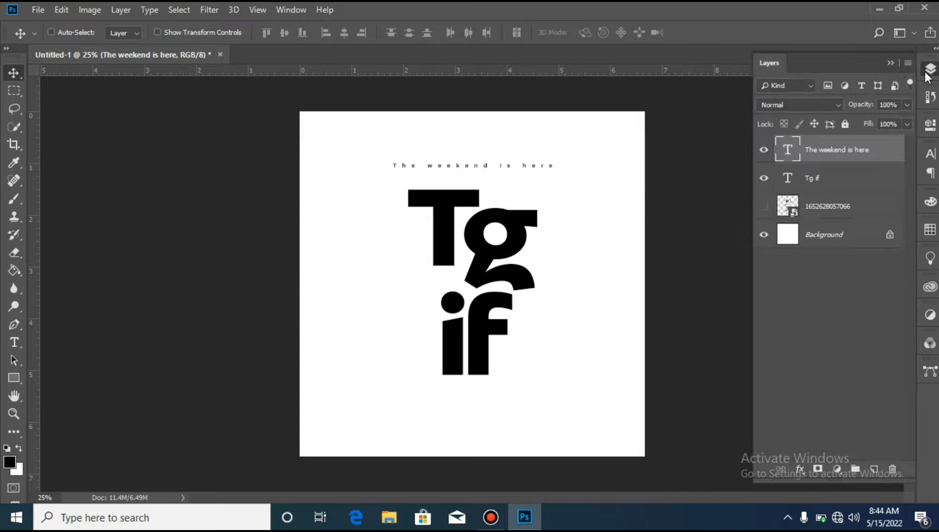
pyautogui.click(764, 206)
pyautogui.click(816, 213)
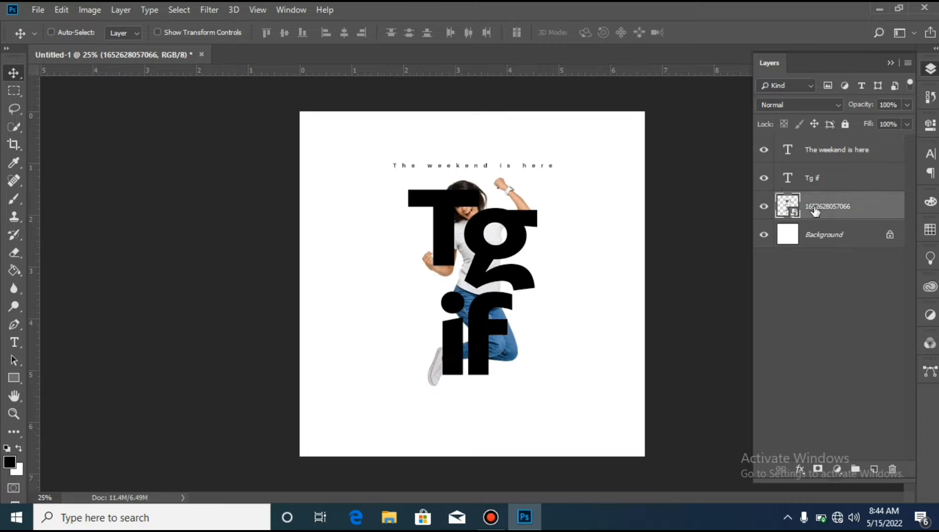
pyautogui.moveTo(817, 210); pyautogui.dragTo(813, 177)
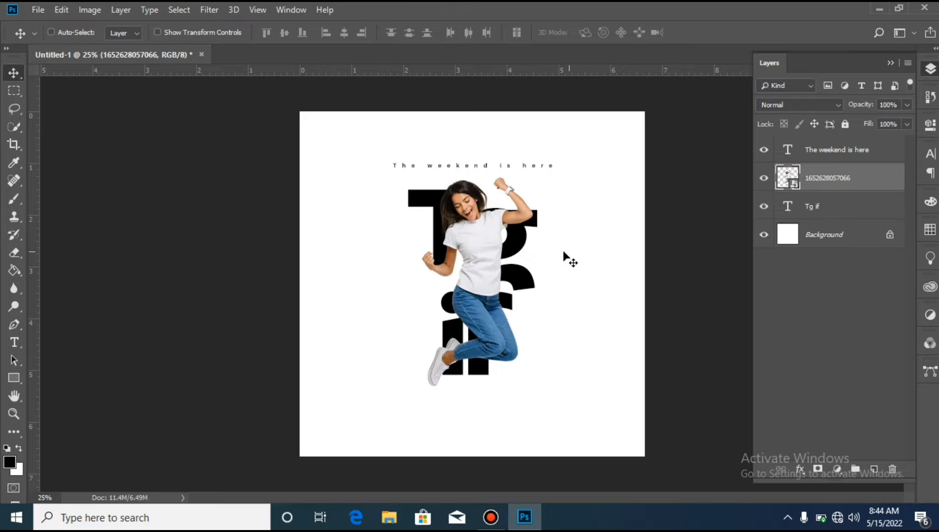
# - Move the woman photo down and to the left over the "Tg if" letters, nudging it slightly further left and up
pyautogui.press('F7')
pyautogui.moveTo(485, 250); pyautogui.dragTo(465, 285)
pyautogui.press('Left')
pyautogui.press('Left')
pyautogui.press('Left')
pyautogui.press('Left')
pyautogui.press('Left')
pyautogui.press('Left')
pyautogui.press('Left')
pyautogui.press('Left')
pyautogui.press('Left')
pyautogui.press('Left')
pyautogui.press('Left')
pyautogui.press('Left')
pyautogui.press('Left')
pyautogui.press('Left')
pyautogui.press('Left')
pyautogui.press('Left')
pyautogui.press('Left')
pyautogui.press('Left')
pyautogui.press('Left')
pyautogui.press('Left')
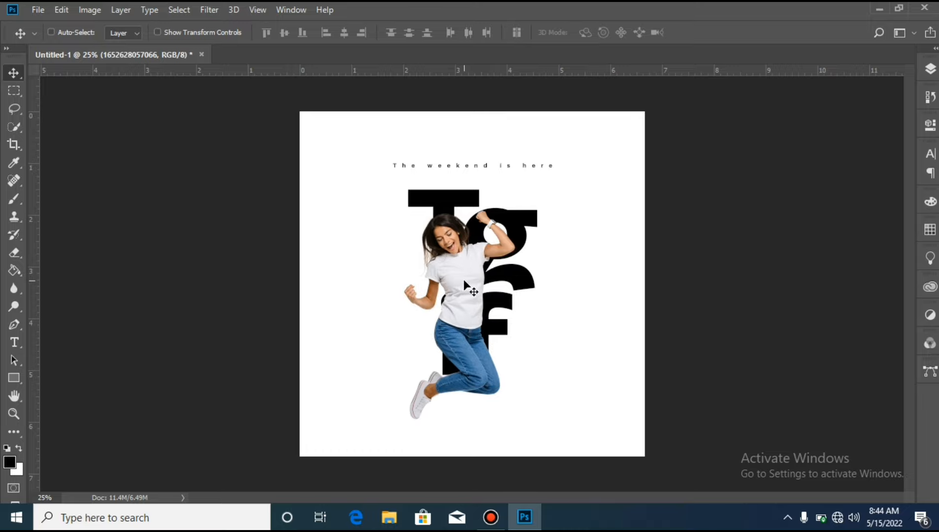
pyautogui.press('Up')
pyautogui.press('Up')
pyautogui.press('Up')
pyautogui.press('Up')
pyautogui.press('Up')
pyautogui.press('Up')
pyautogui.press('Up')
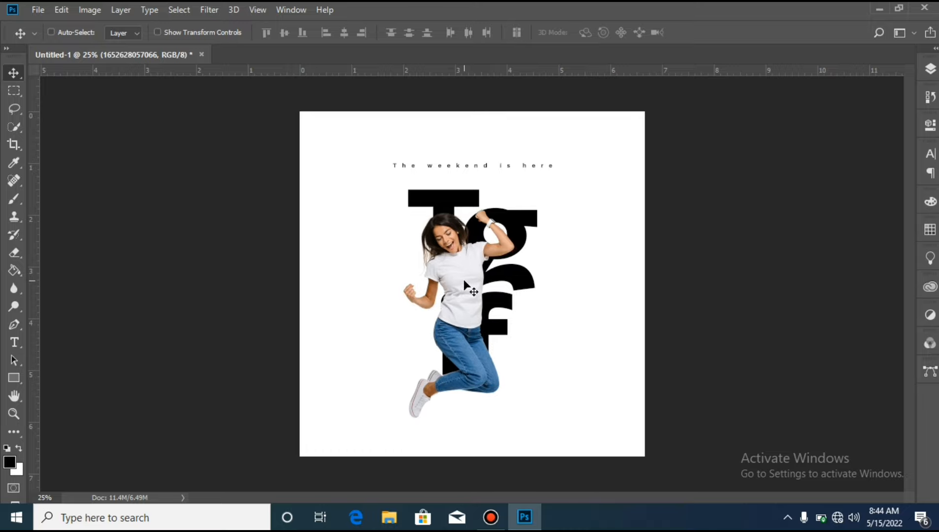
pyautogui.press('Left')
pyautogui.press('Left')
pyautogui.press('Left')
pyautogui.press('Left')
pyautogui.press('Left')
pyautogui.press('Left')
pyautogui.press('Left')
pyautogui.press('Left')
pyautogui.press('Left')
pyautogui.press('Left')
pyautogui.press('Left')
pyautogui.press('Left')
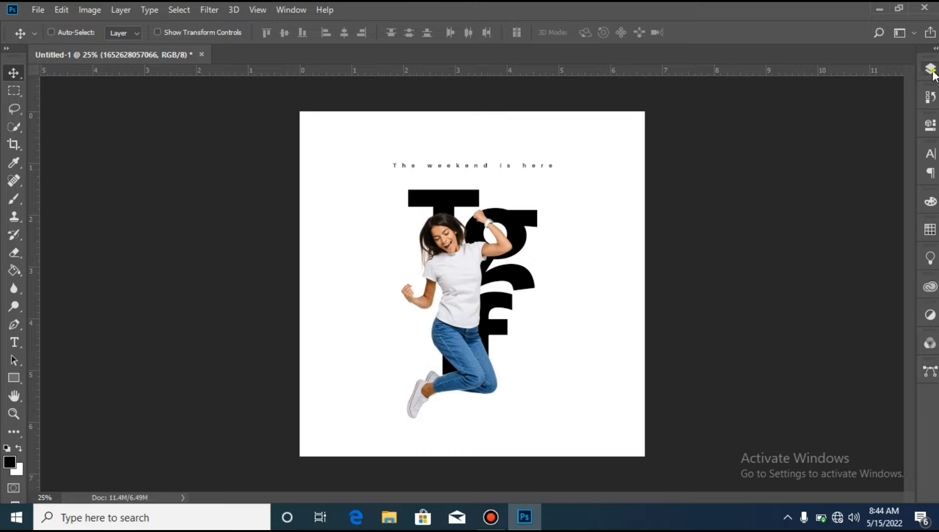
# - Hide the woman photo layer and set the tracking of the "Tg if" text to -25 after trying -50, committing the text
pyautogui.click(931, 70)
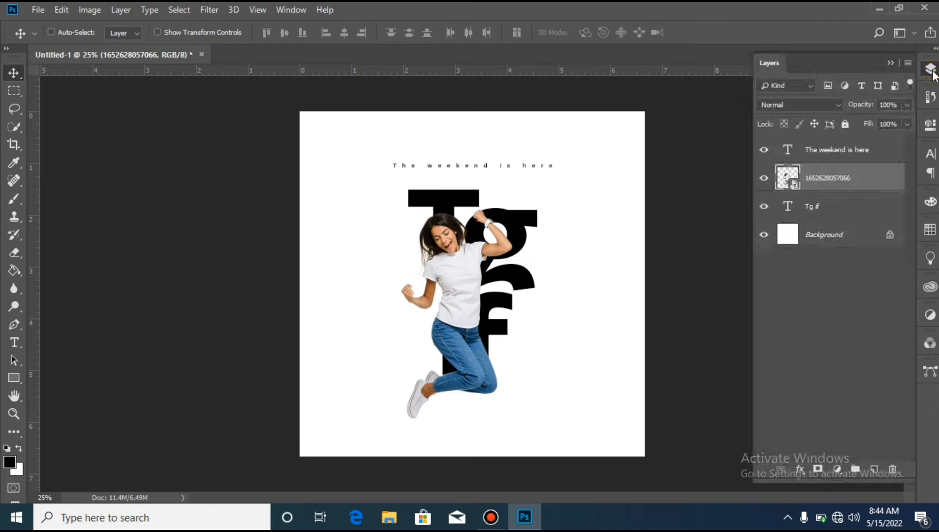
pyautogui.click(764, 178)
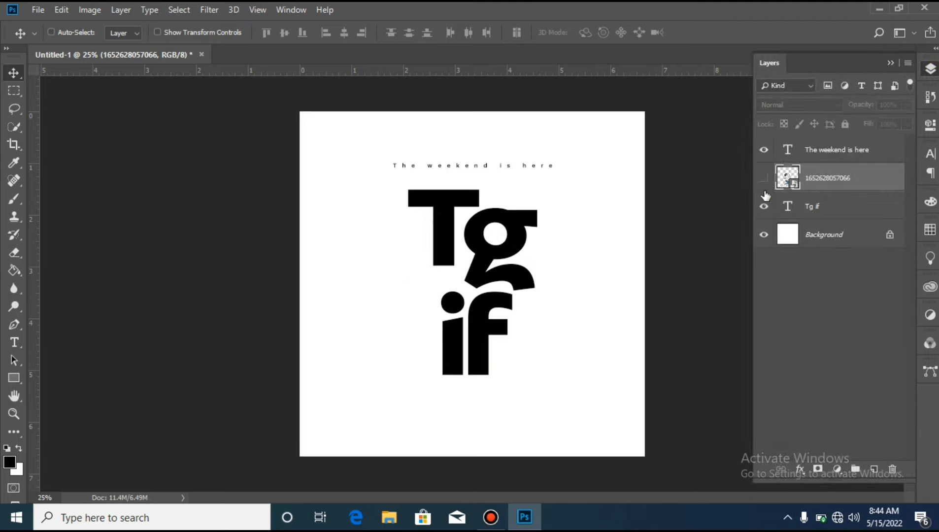
pyautogui.doubleClick(787, 210)
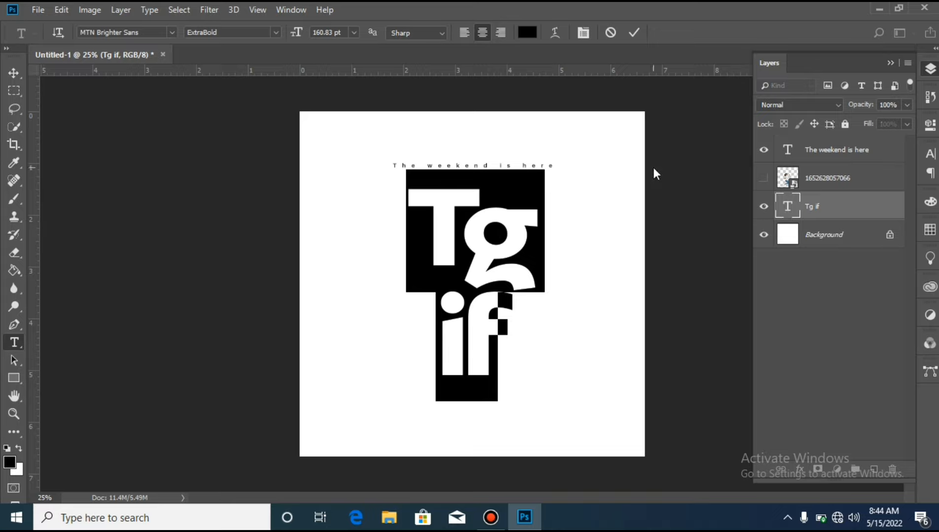
pyautogui.click(581, 33)
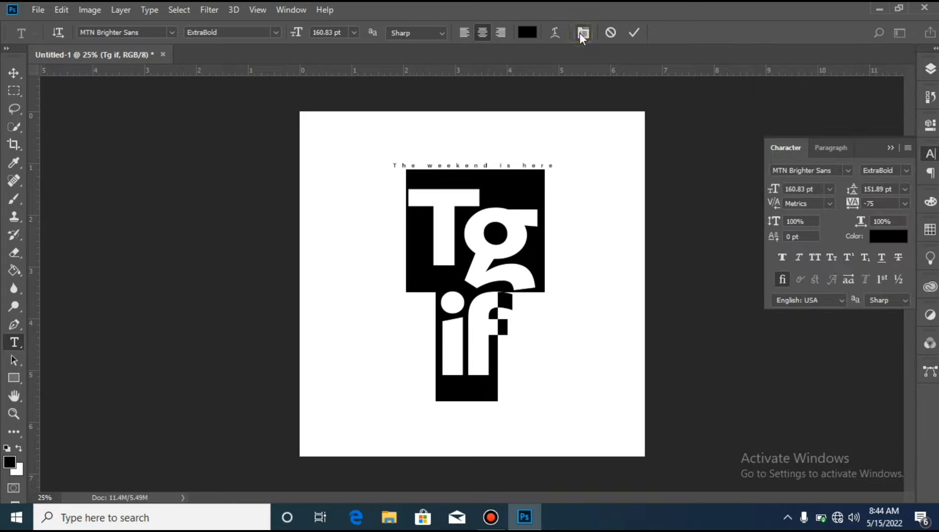
pyautogui.click(907, 205)
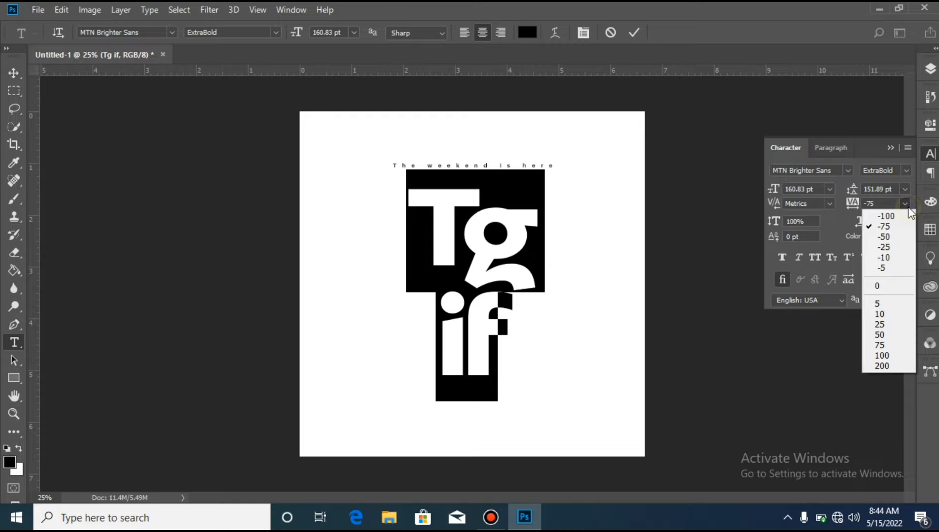
pyautogui.click(887, 238)
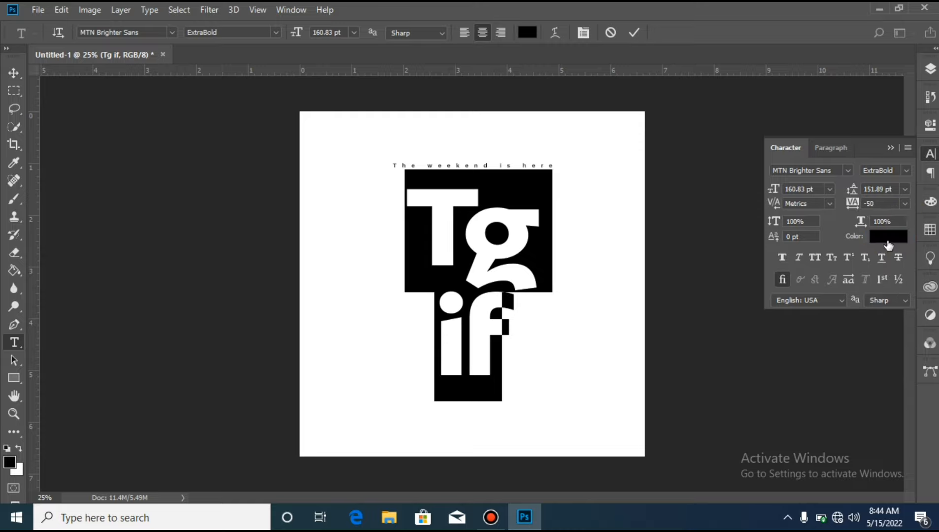
pyautogui.click(905, 204)
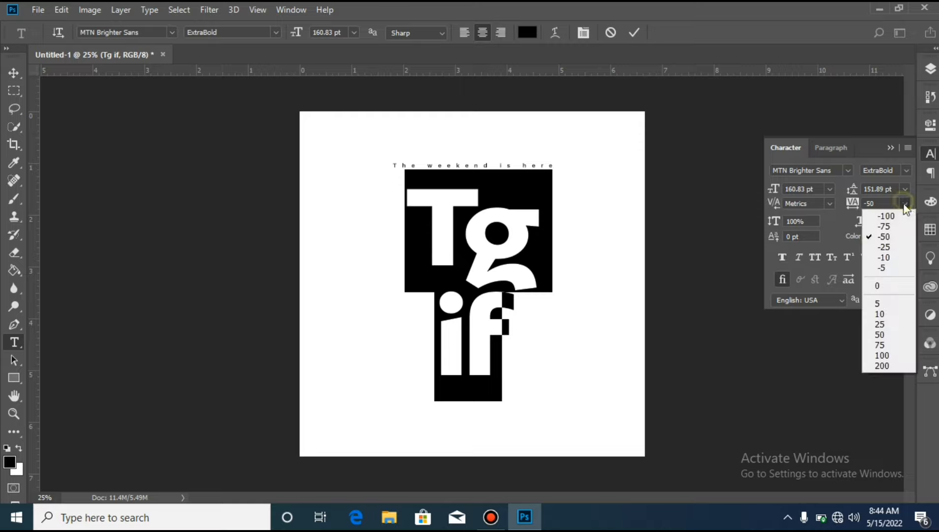
pyautogui.click(894, 243)
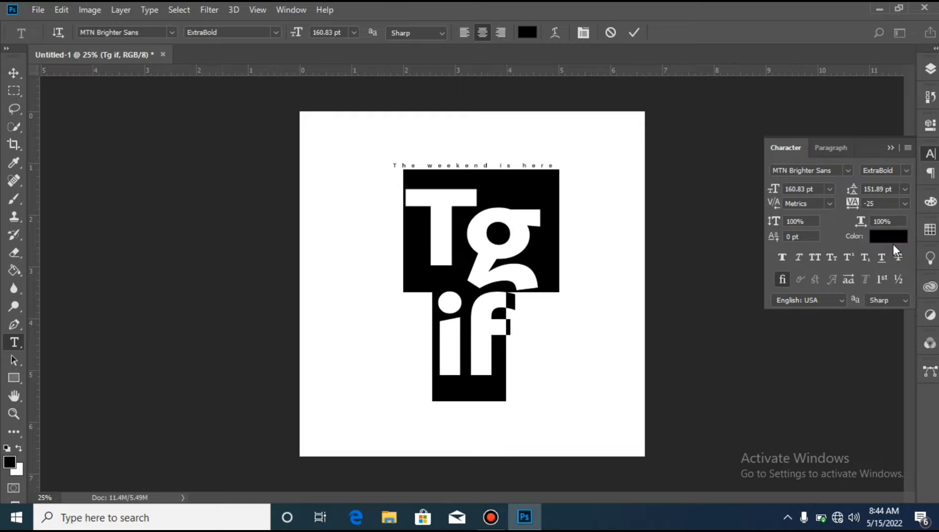
pyautogui.click(636, 33)
pyautogui.press('v')
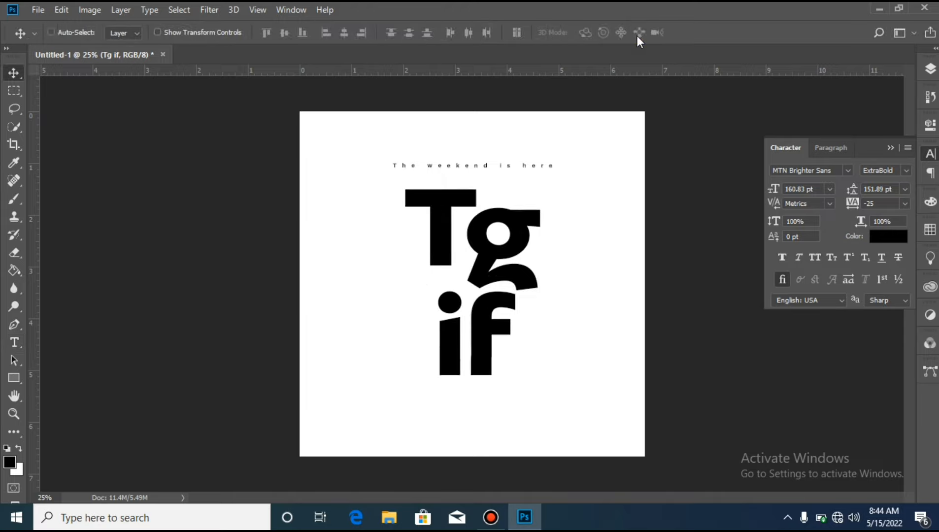
# - Centre the "Tg if" text vertically and horizontally on the canvas, clearing the selection
pyautogui.hotkey('ctrl', 'a')
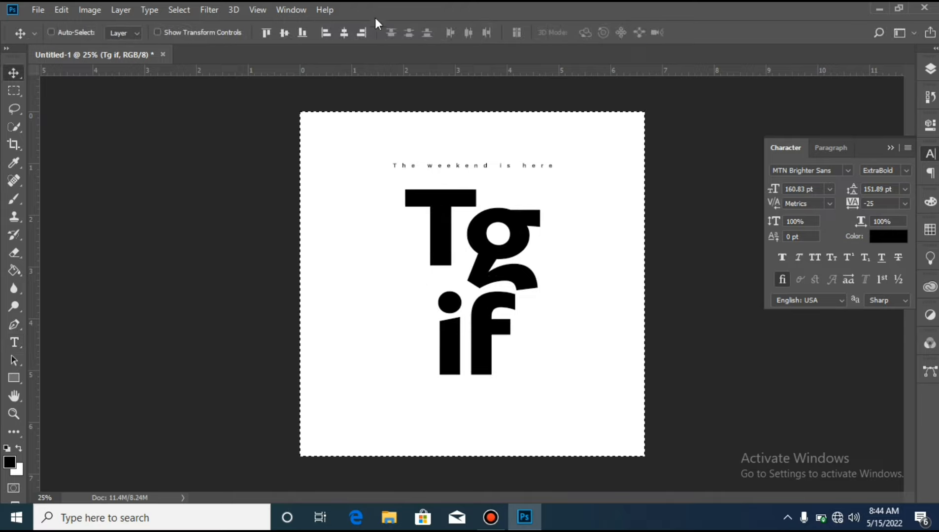
pyautogui.click(277, 33)
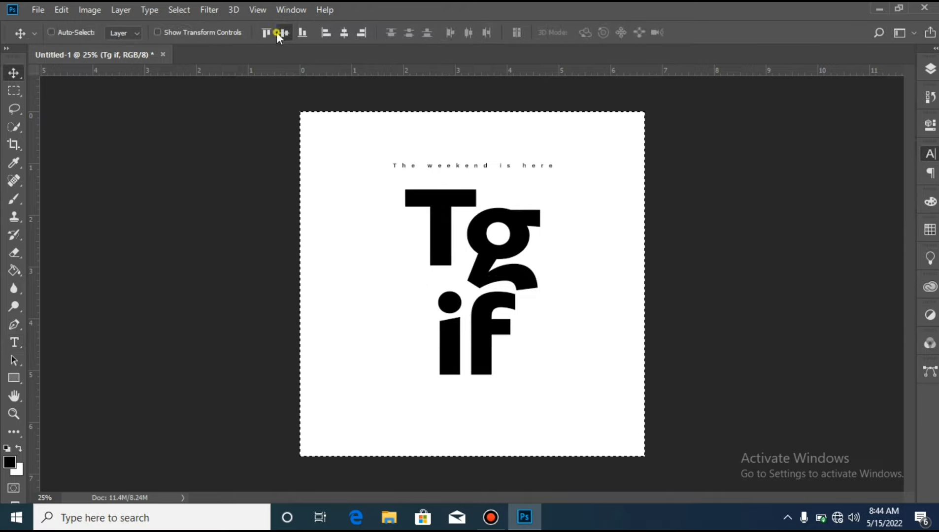
pyautogui.click(347, 32)
pyautogui.hotkey('ctrl', 'd')
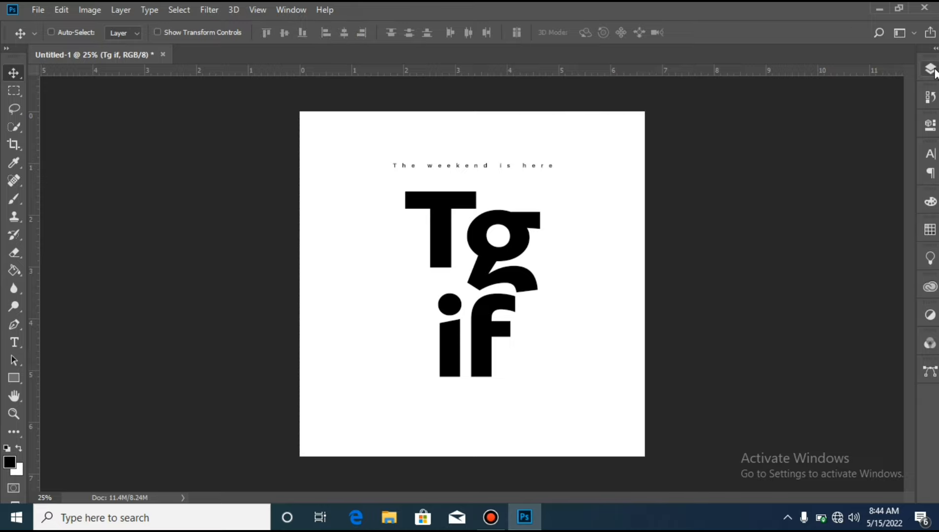
# - Show the woman photo layer again and move it down and to the left over "Tg if", nudging it slightly back right
pyautogui.click(932, 69)
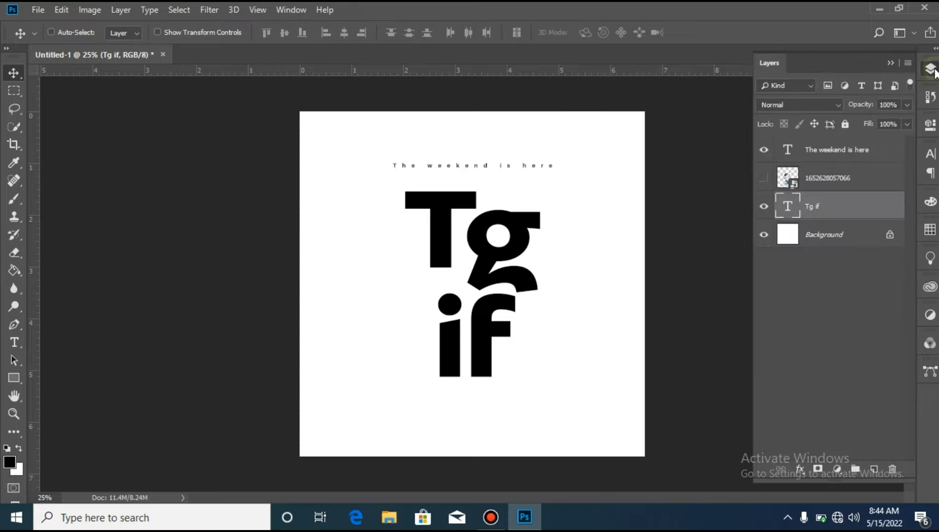
pyautogui.click(764, 179)
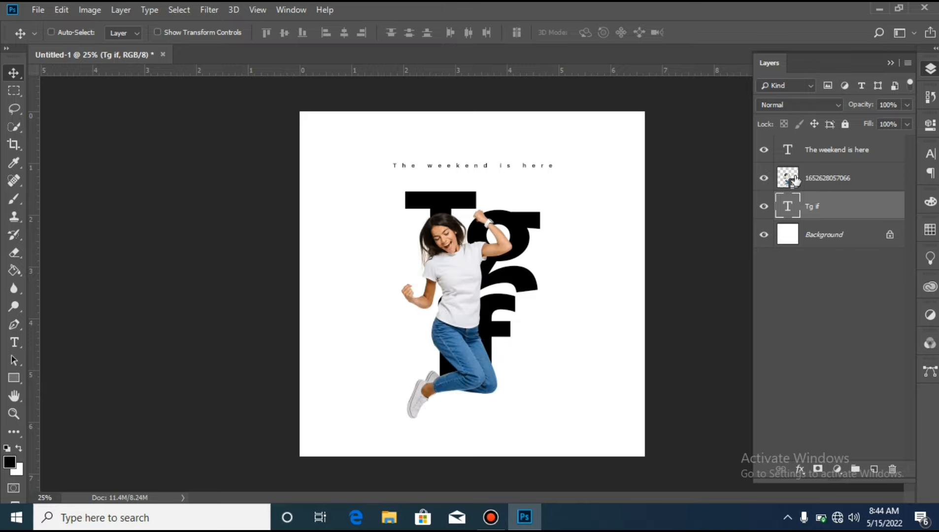
pyautogui.click(809, 182)
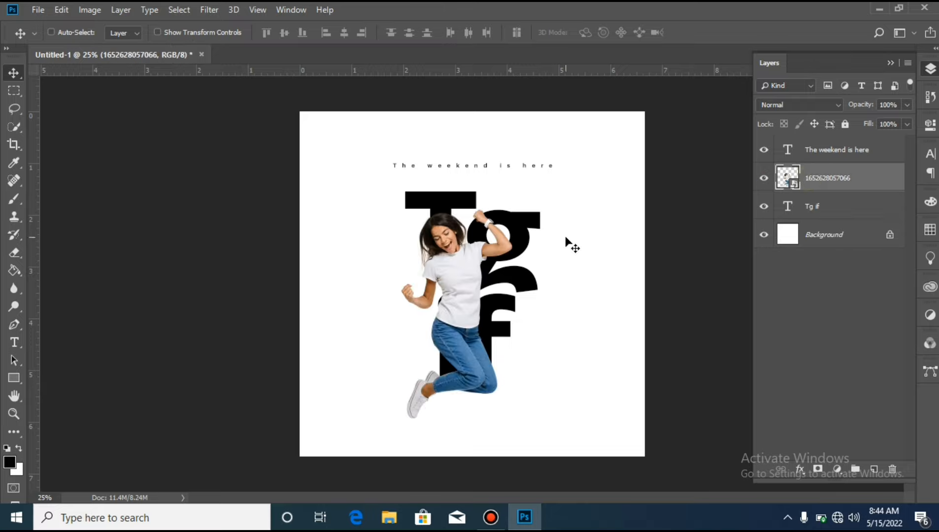
pyautogui.press('F7')
pyautogui.moveTo(468, 292); pyautogui.dragTo(454, 303)
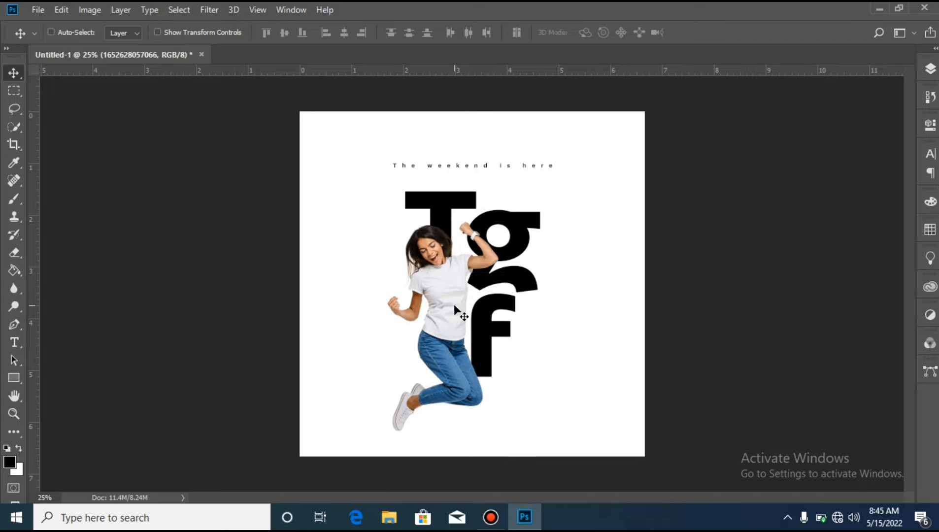
pyautogui.hotkey('shift', 'Right')
pyautogui.hotkey('shift', 'Right')
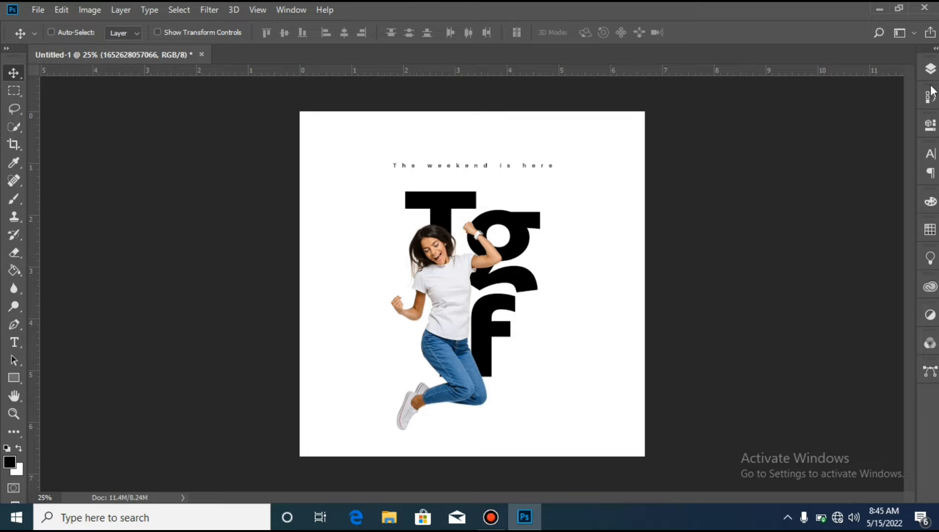
# - Hide the woman photo and convert the "The weekend is here" and "Tg if" text layers into one smart object
pyautogui.click(931, 70)
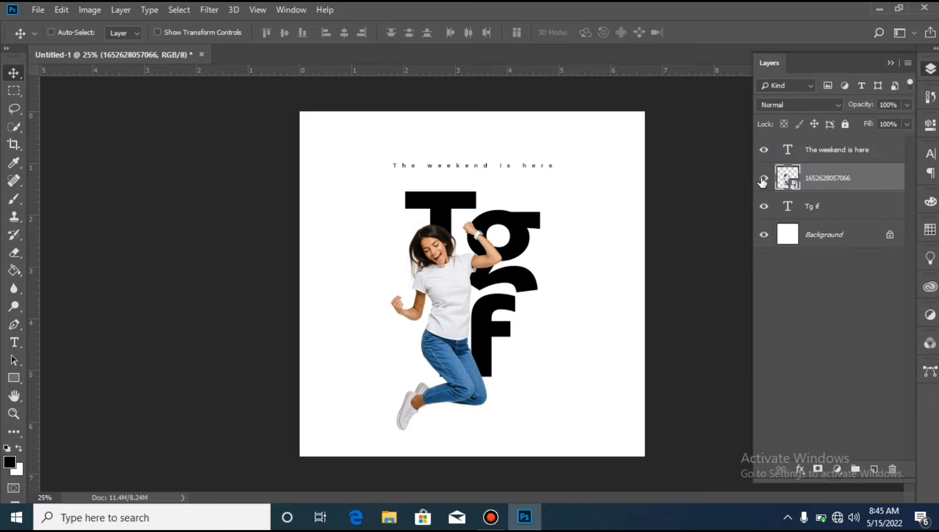
pyautogui.click(764, 181)
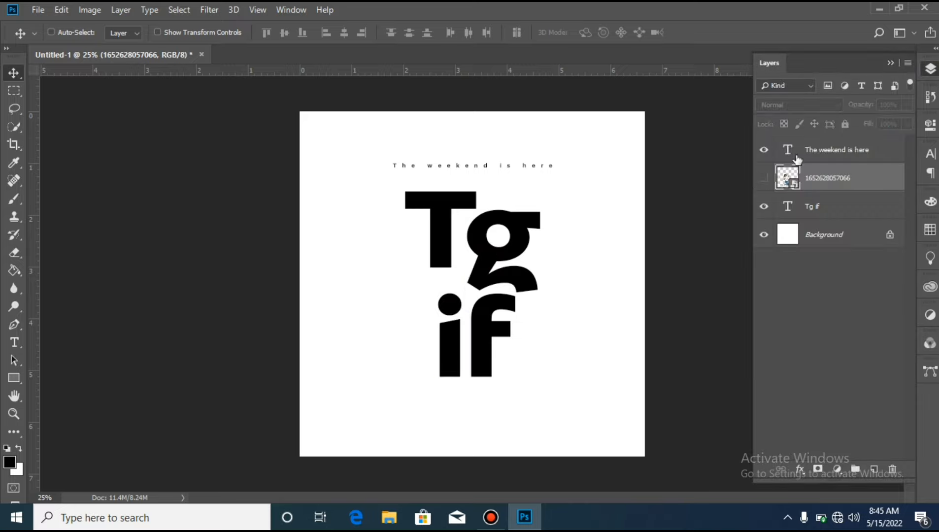
pyautogui.click(816, 154)
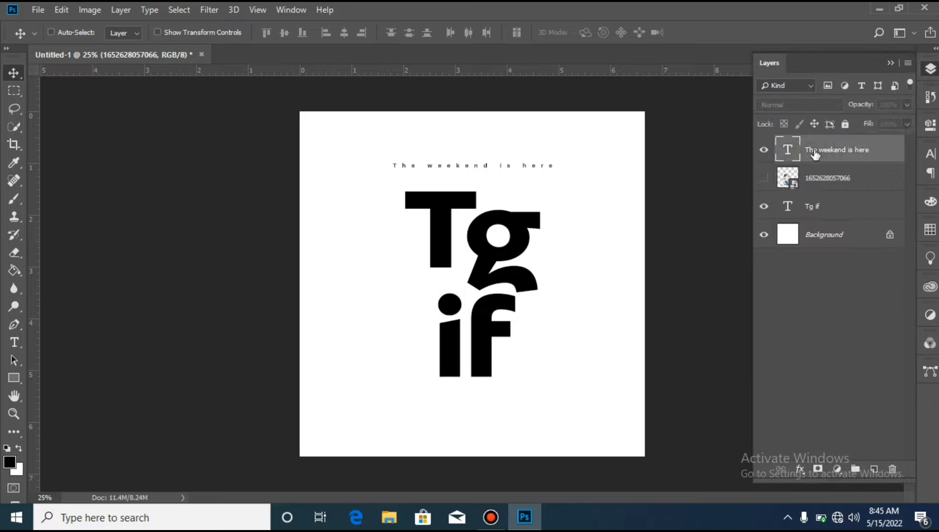
pyautogui.keyDown('ctrl'); pyautogui.click(824, 208); pyautogui.keyUp('ctrl')
pyautogui.rightClick(821, 208)
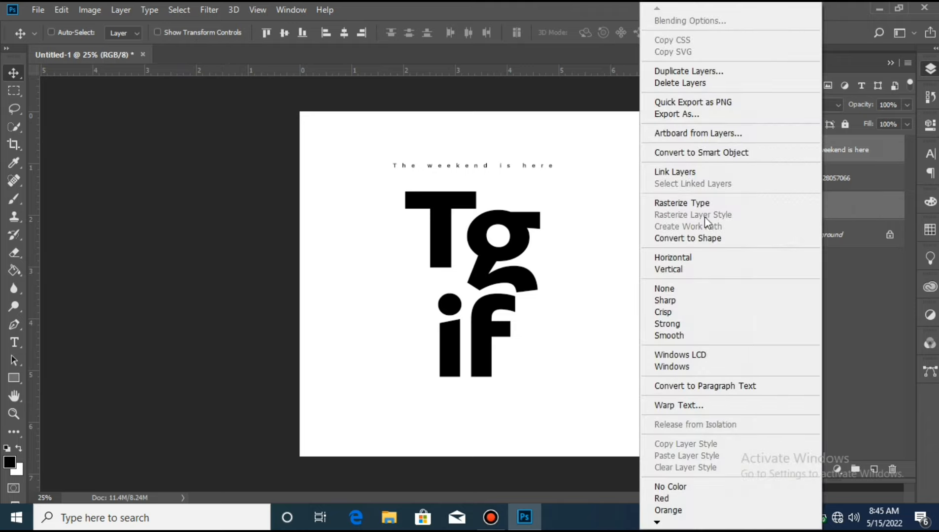
pyautogui.click(696, 157)
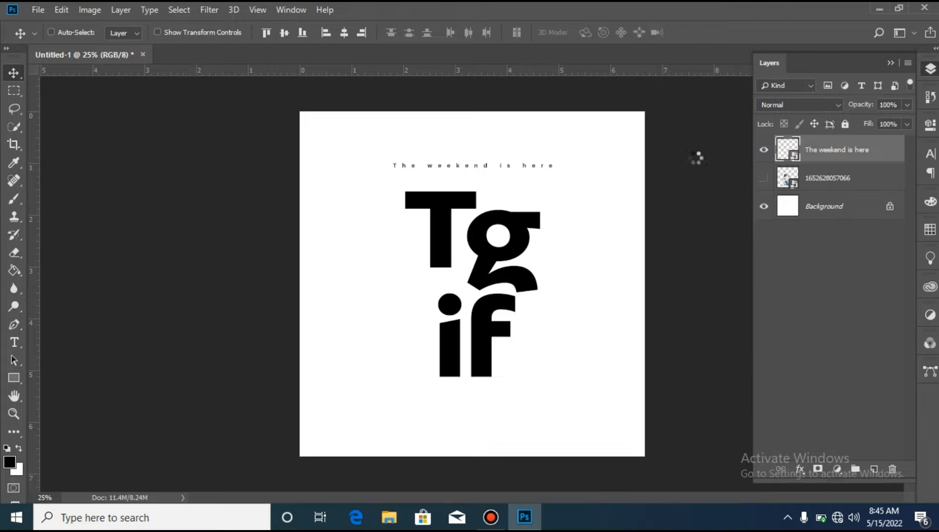
# - Enlarge the canvas inside the text smart object to 5000 by 5000 pixels and save it, returning to the Untitled-1 document
pyautogui.doubleClick(783, 154)
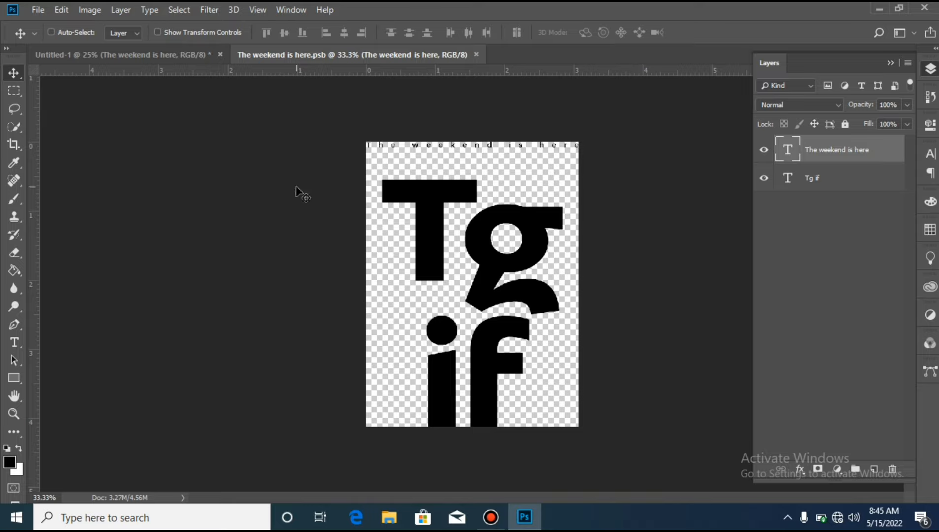
pyautogui.click(90, 11)
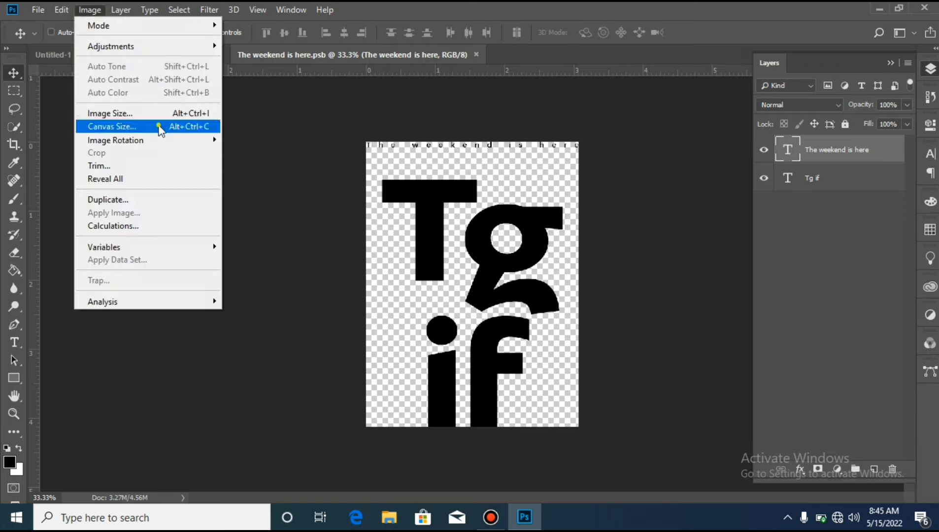
pyautogui.click(159, 127)
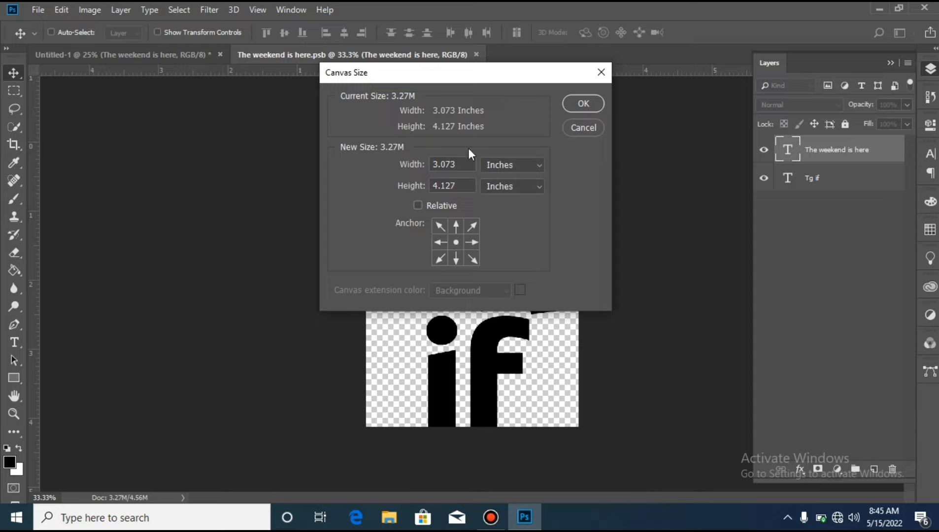
pyautogui.click(503, 165)
pyautogui.click(501, 191)
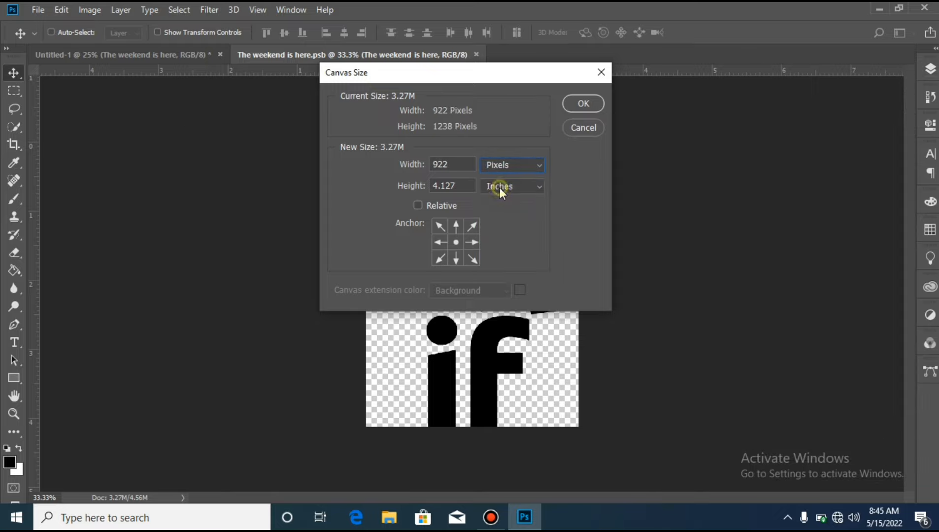
pyautogui.doubleClick(444, 164)
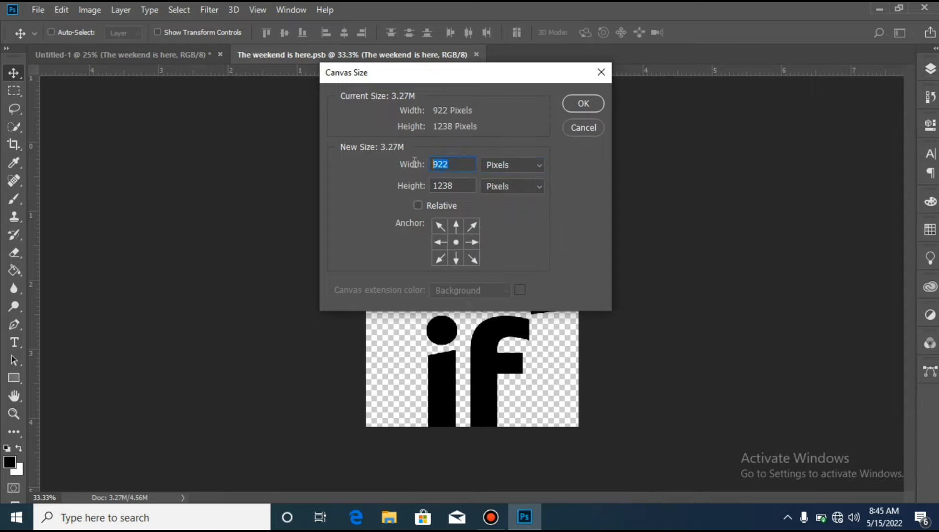
pyautogui.write('5000')
pyautogui.click(466, 187)
pyautogui.click(399, 191)
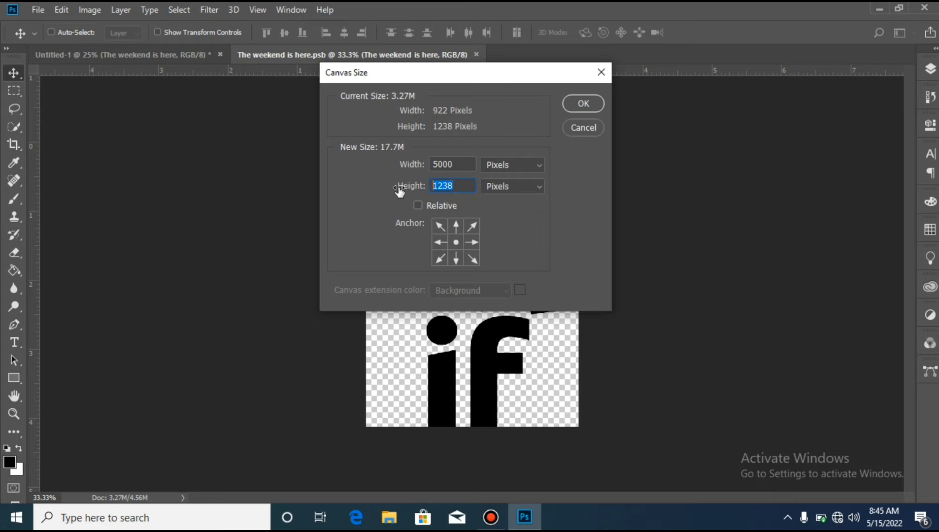
pyautogui.write('5000')
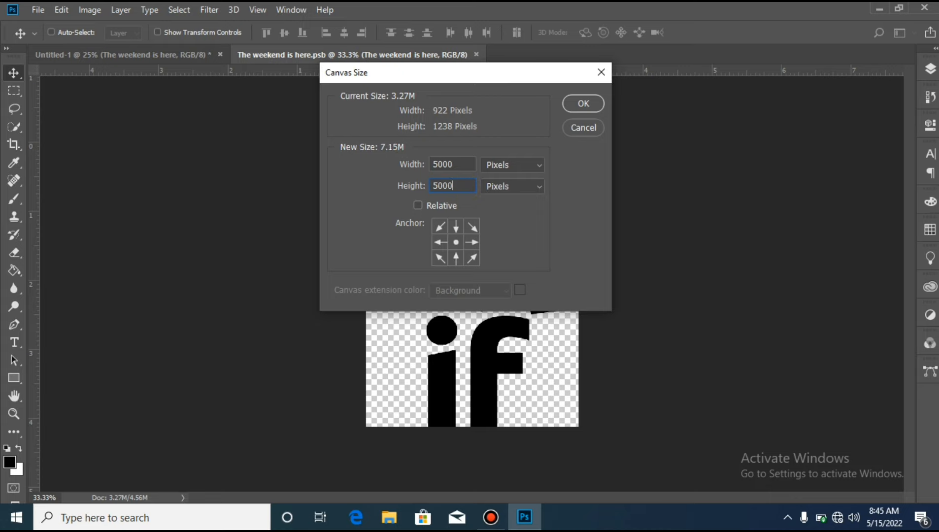
pyautogui.press('Return')
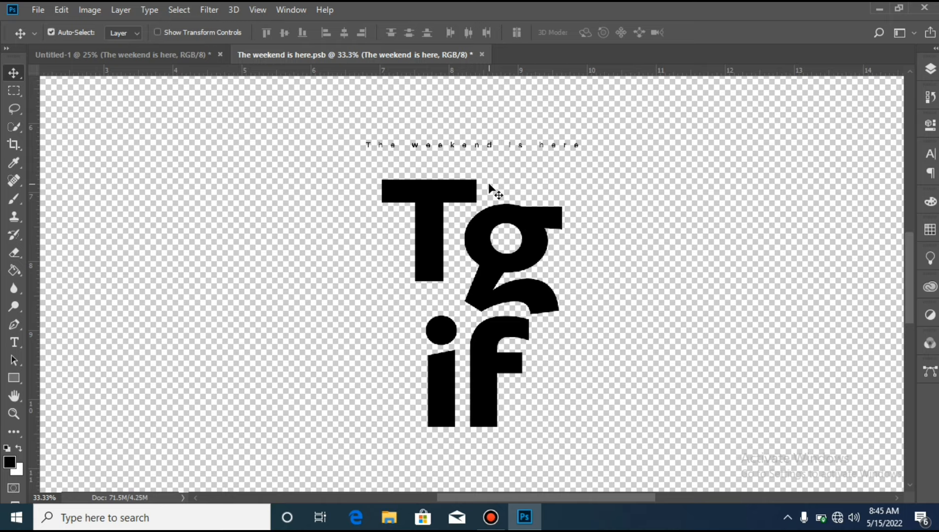
pyautogui.hotkey('ctrl', 's')
pyautogui.click(181, 54)
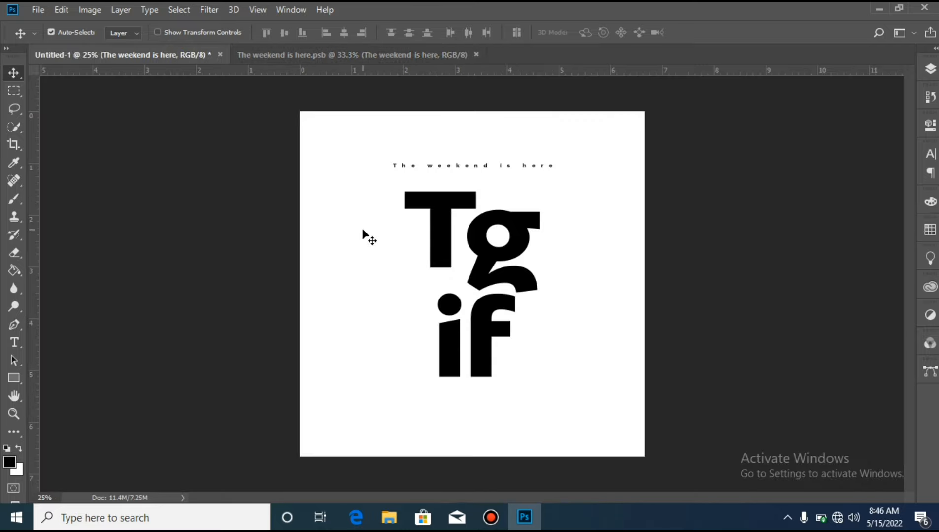
# - Warp the text smart object with the Wave style at a 10% bend and apply the transform
pyautogui.hotkey('ctrl', 't')
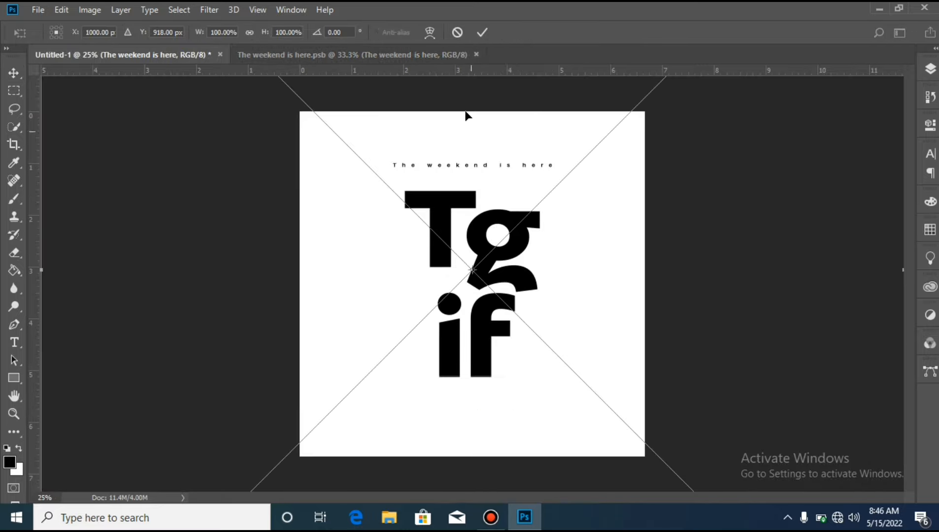
pyautogui.click(429, 30)
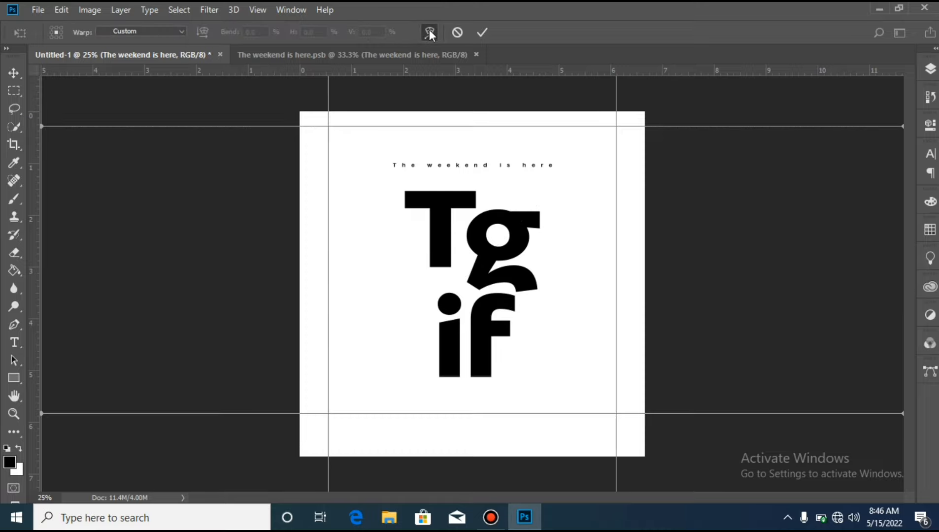
pyautogui.click(164, 31)
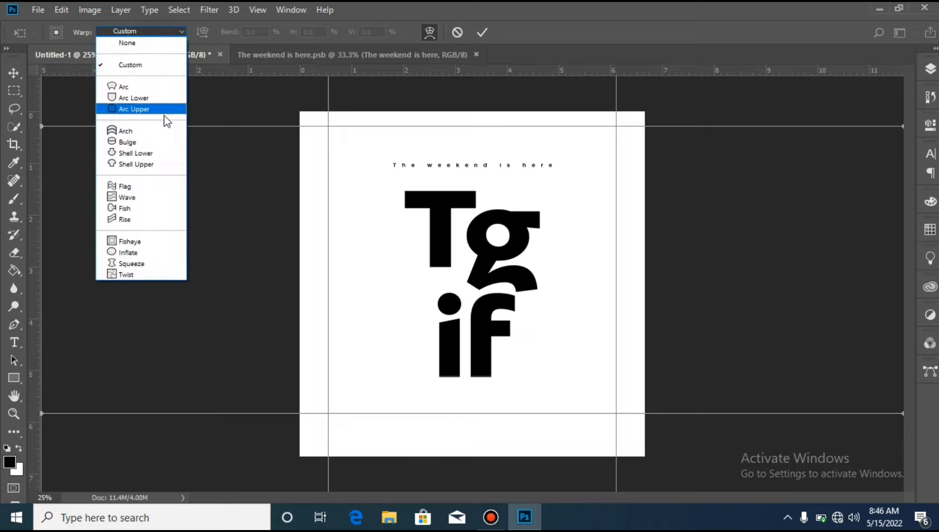
pyautogui.click(148, 198)
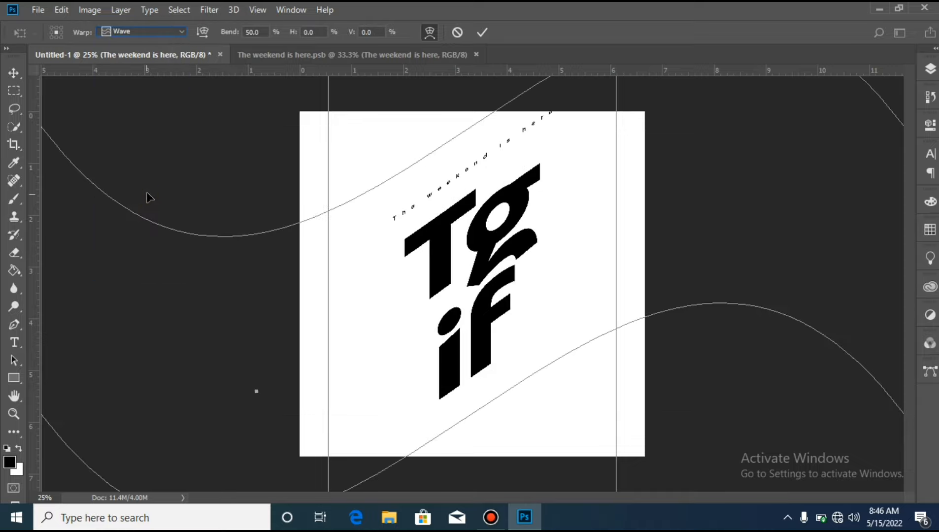
pyautogui.click(264, 31)
pyautogui.doubleClick(264, 31)
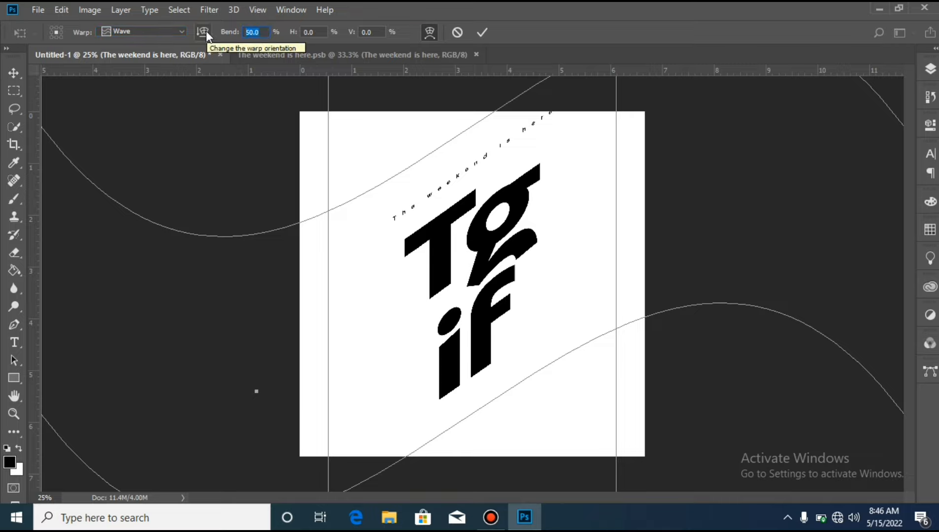
pyautogui.write('100')
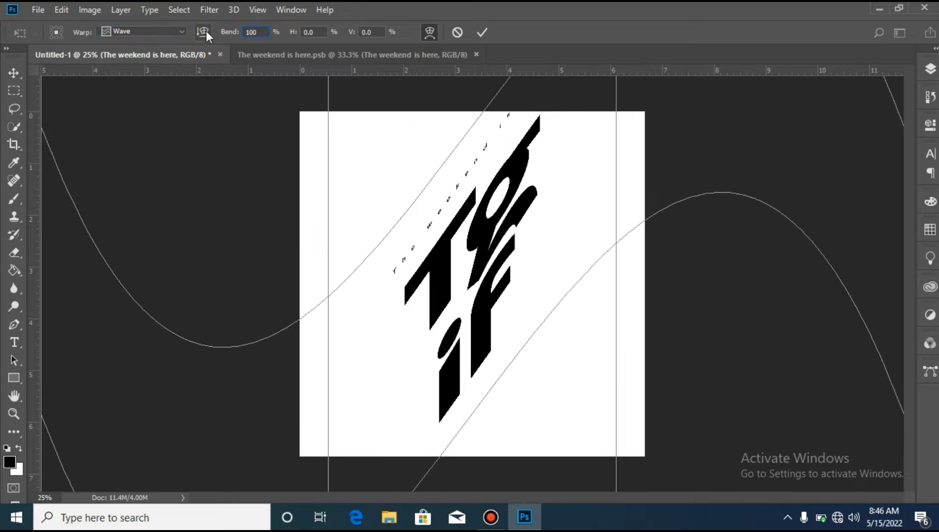
pyautogui.press('BackSpace')
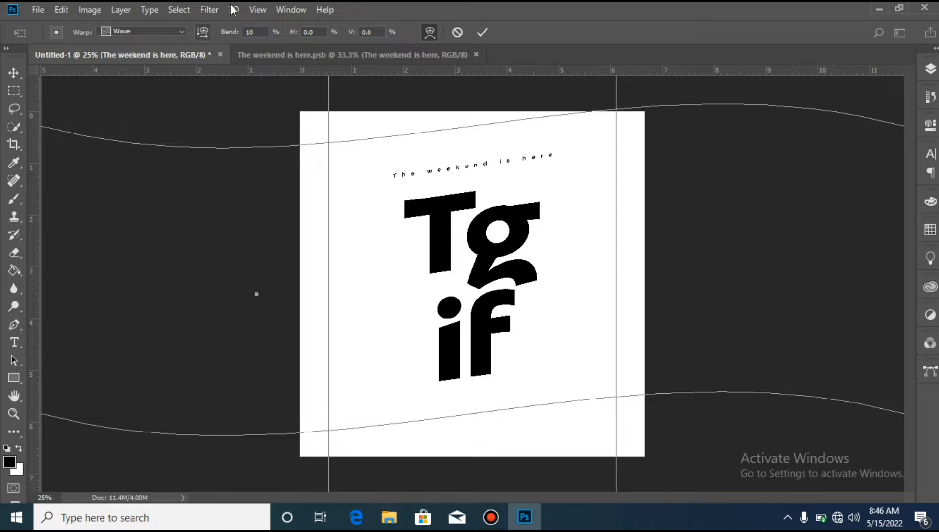
pyautogui.click(483, 32)
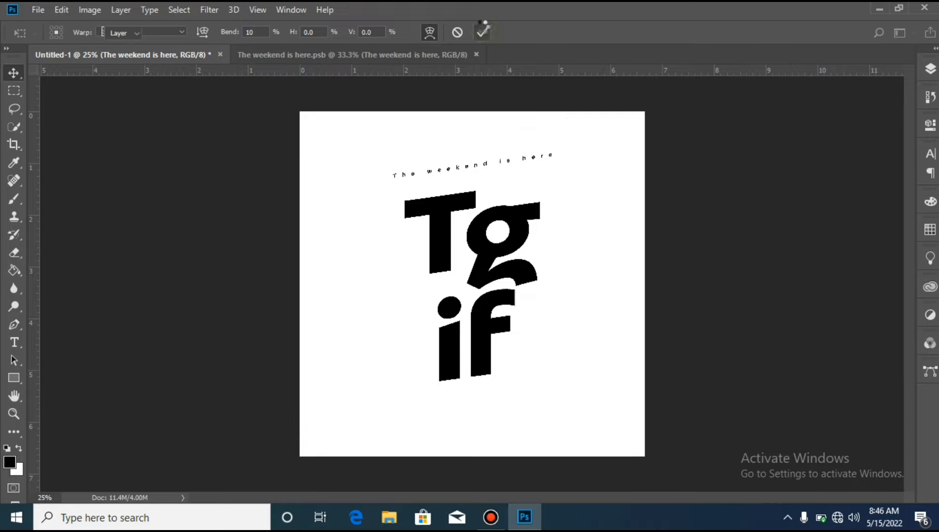
# - Centre the warped text vertically and horizontally on the canvas, clearing the selection
pyautogui.press('ctrl')
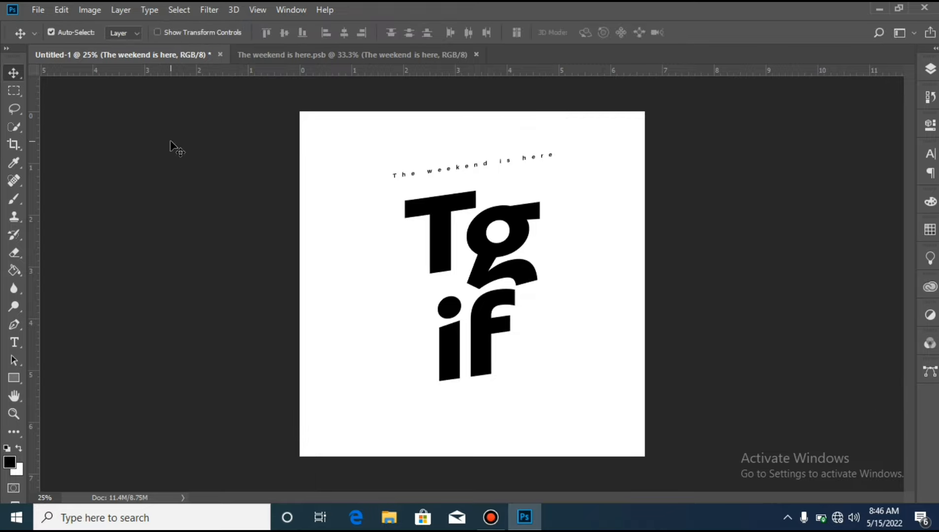
pyautogui.hotkey('ctrl', 'a')
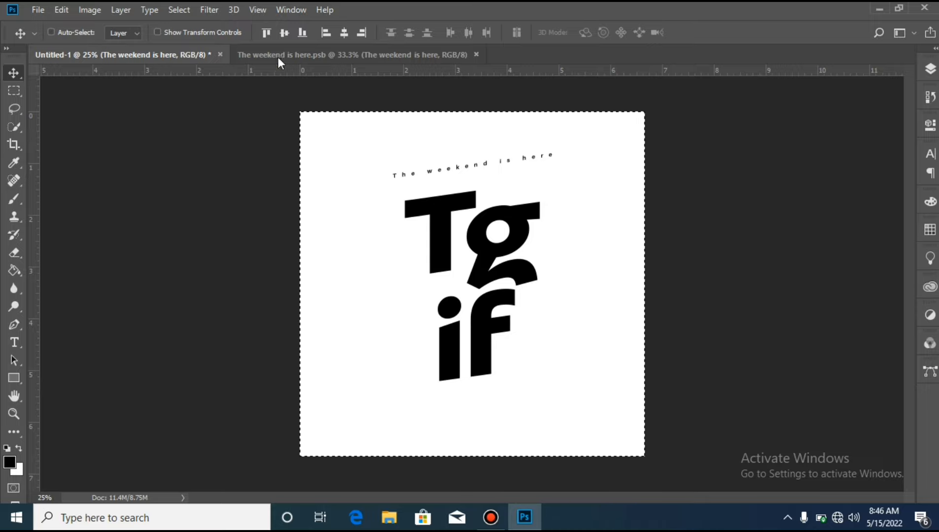
pyautogui.click(281, 34)
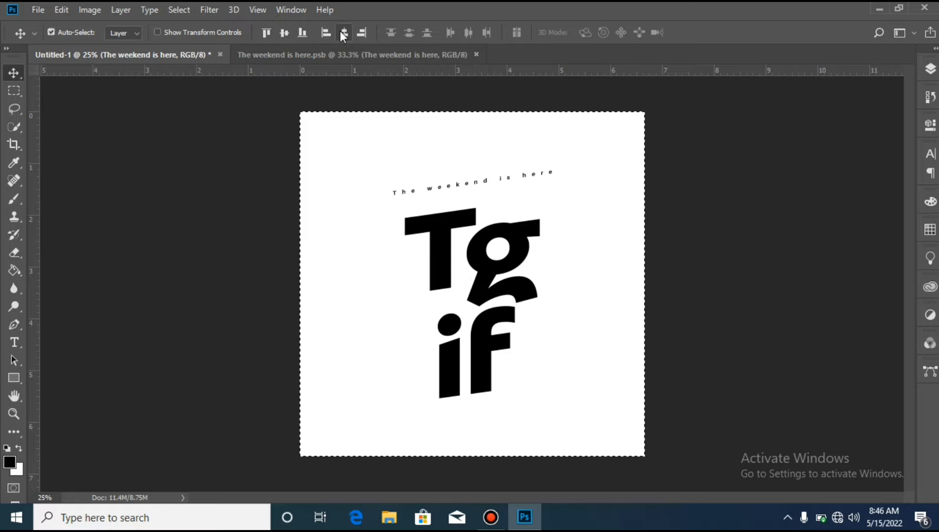
pyautogui.hotkey('ctrl', 'd')
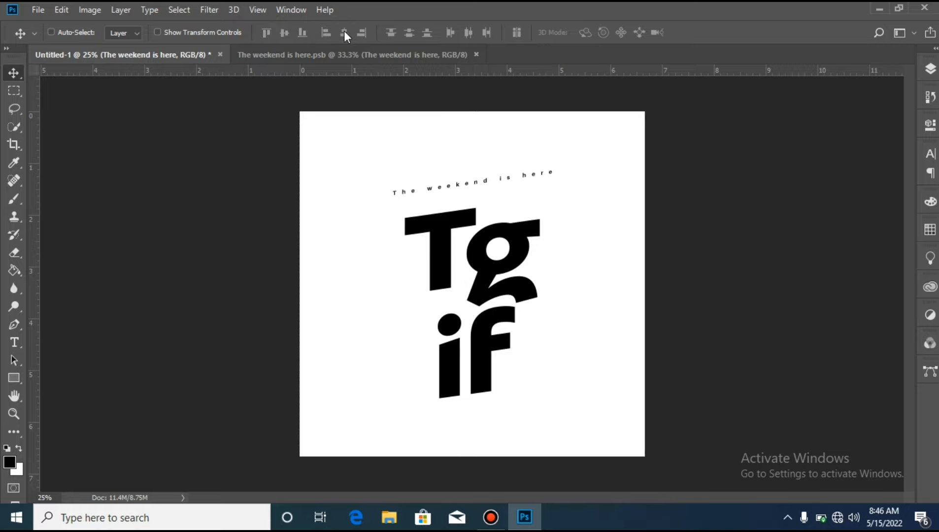
# - Show the woman photo, stack it above the text layer and move it slightly down and to the left
pyautogui.click(930, 68)
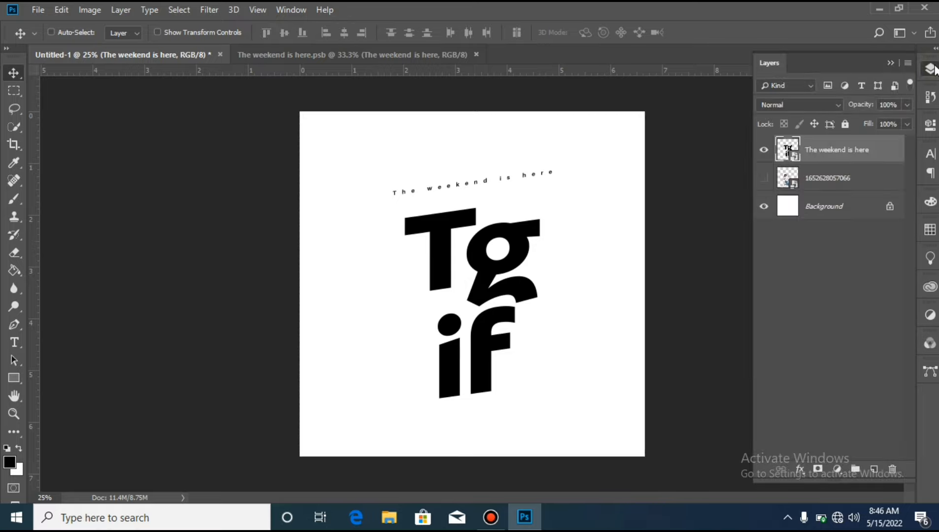
pyautogui.click(764, 179)
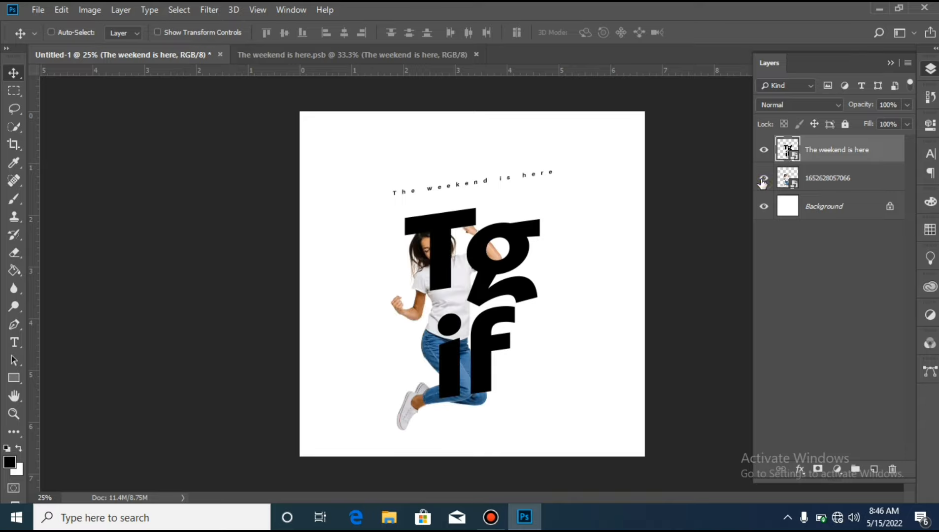
pyautogui.moveTo(811, 178); pyautogui.dragTo(809, 147)
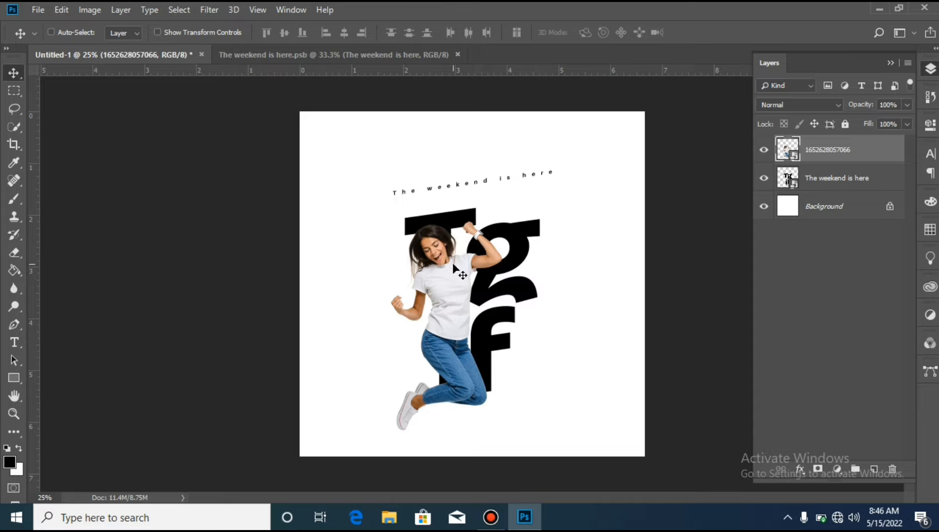
pyautogui.press('F7')
pyautogui.moveTo(453, 266); pyautogui.dragTo(454, 281)
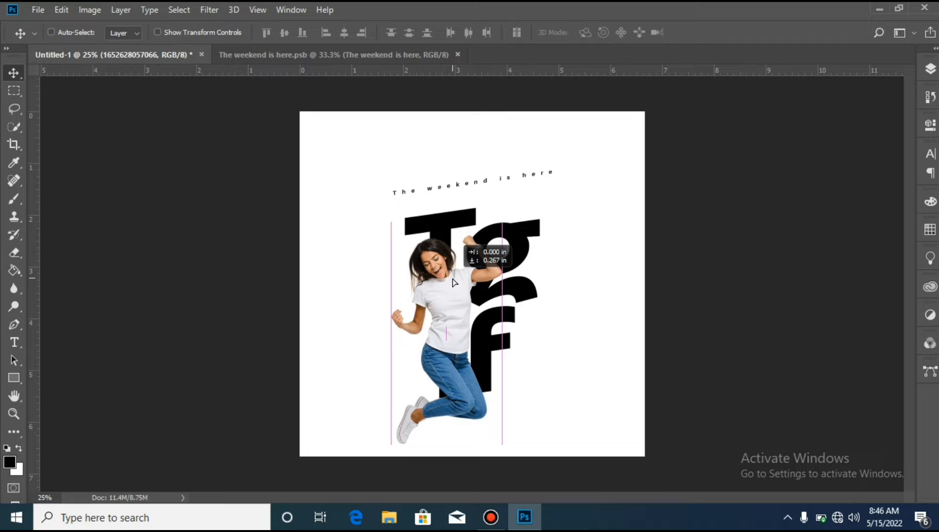
pyautogui.moveTo(454, 282); pyautogui.dragTo(453, 287)
pyautogui.hotkey('shift', 'Left')
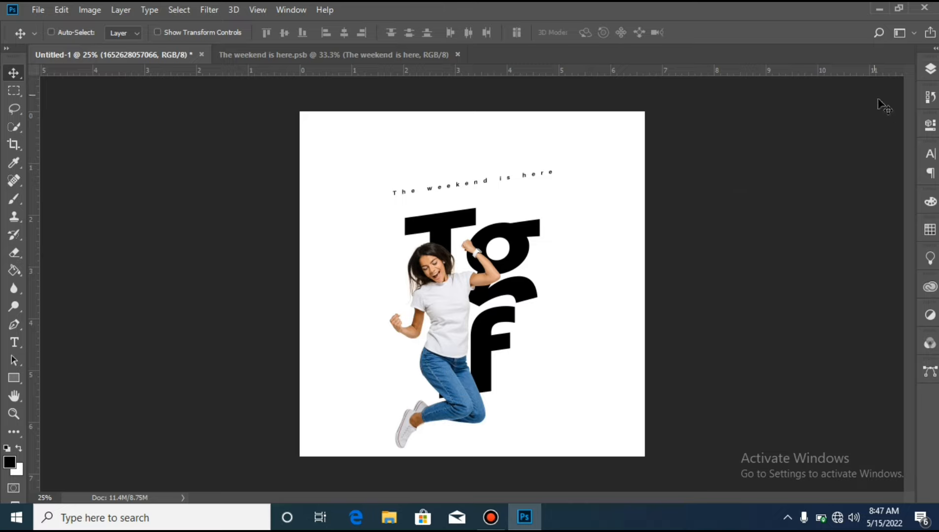
# - Add a layer mask to the woman photo layer and make black the foreground colour
pyautogui.click(930, 69)
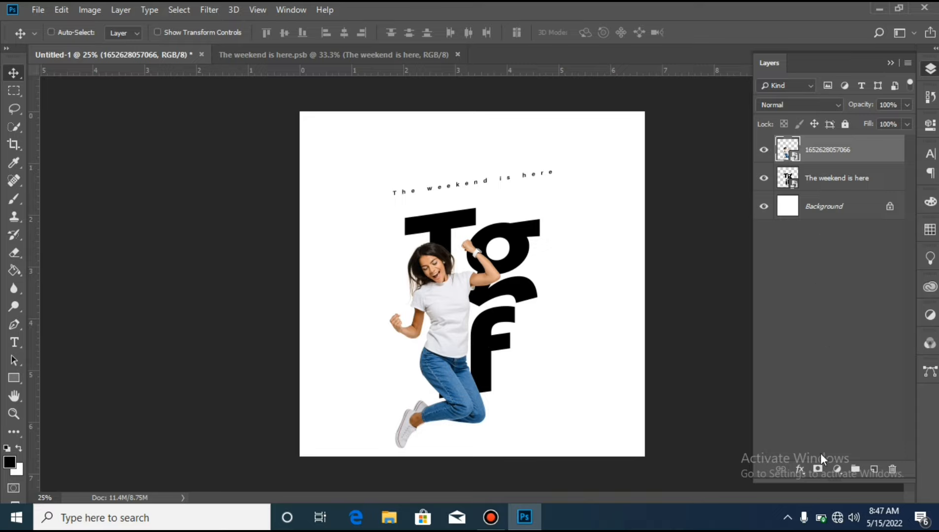
pyautogui.click(819, 469)
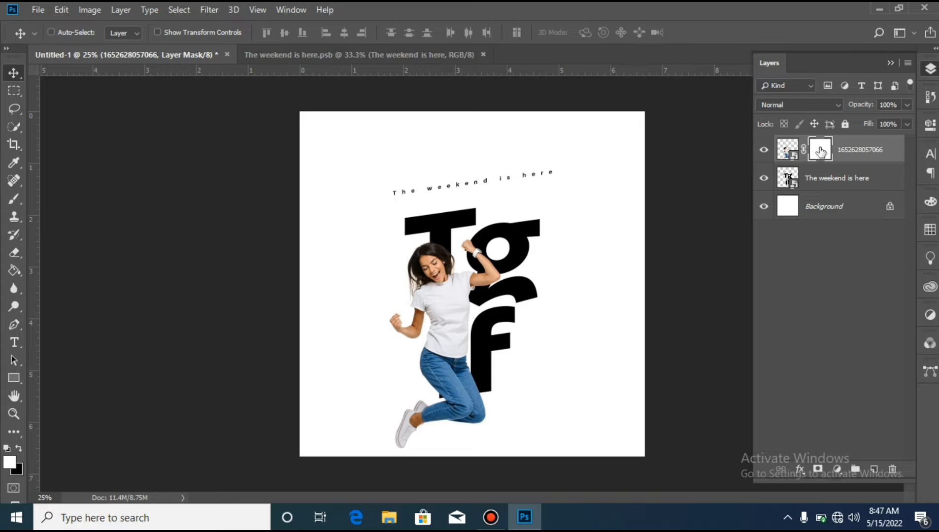
pyautogui.click(18, 448)
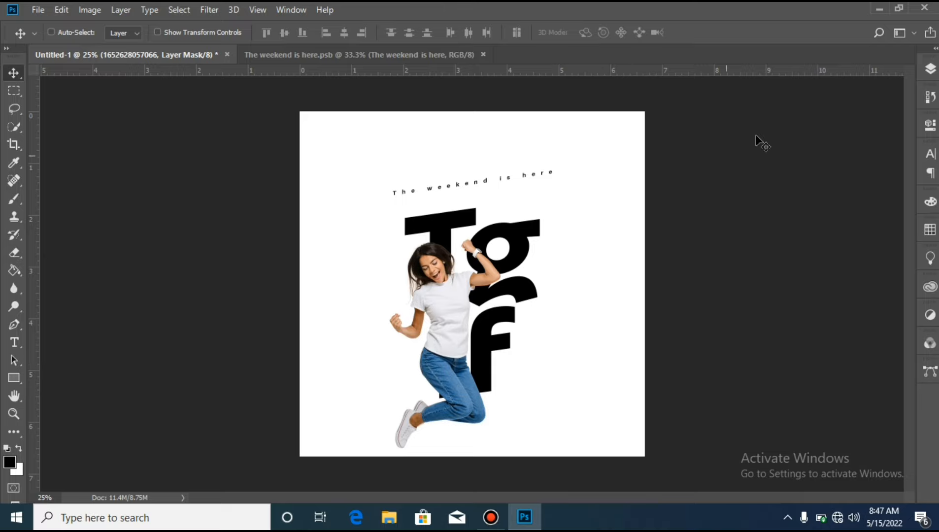
# - Load the "The weekend is here" layer's letter shapes as a selection and set the Brush size to 243 px
pyautogui.click(928, 72)
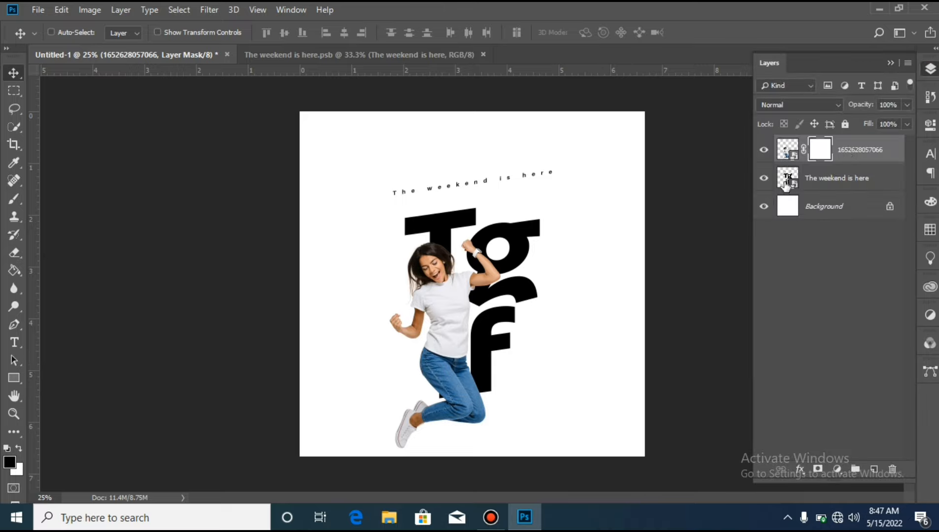
pyautogui.press('ctrl')
pyautogui.keyDown('ctrl'); pyautogui.click(786, 184); pyautogui.keyUp('ctrl')
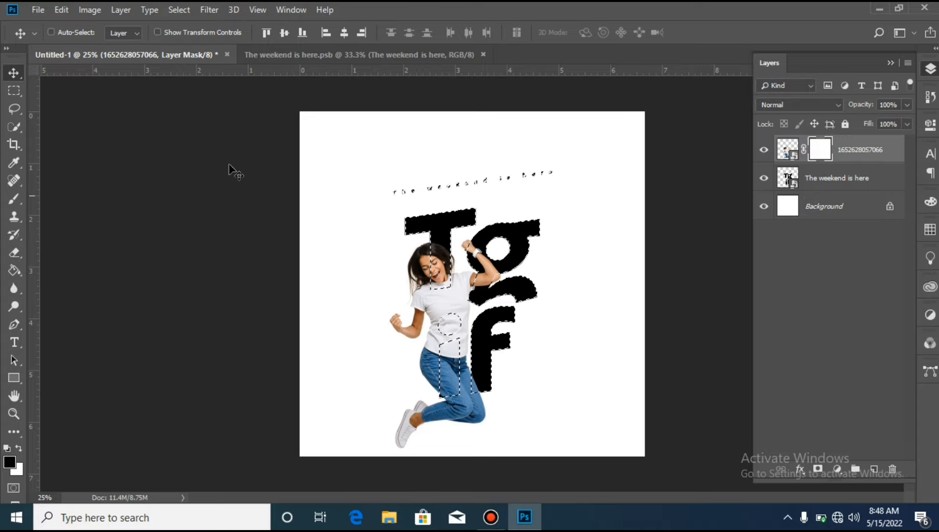
pyautogui.click(16, 200)
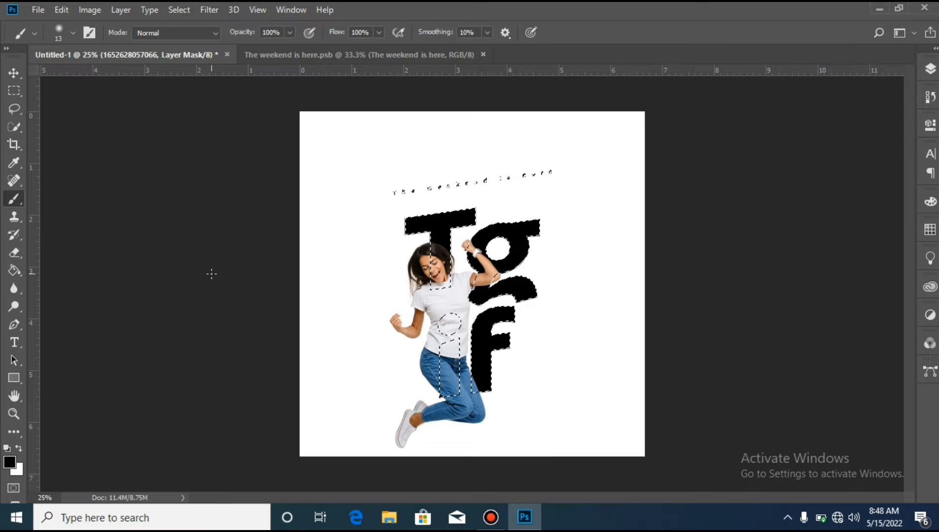
pyautogui.click(74, 33)
pyautogui.click(134, 72)
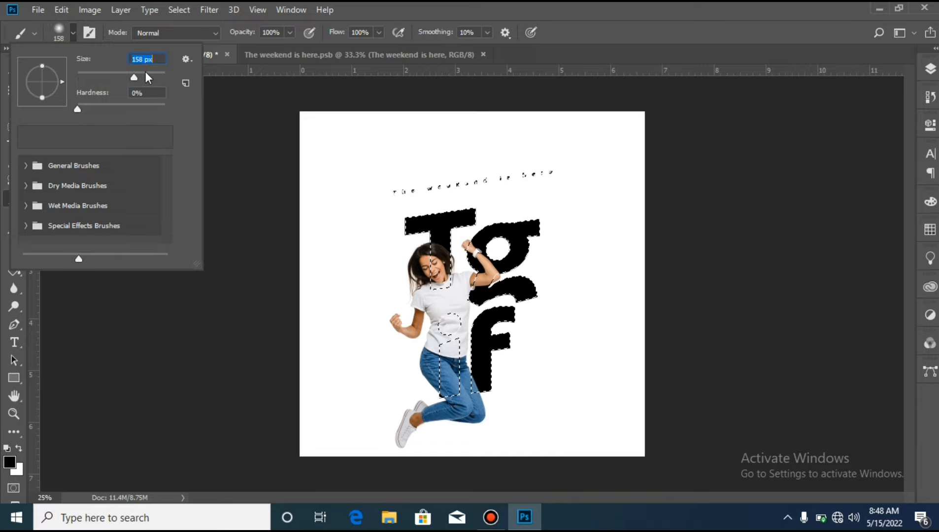
pyautogui.click(145, 72)
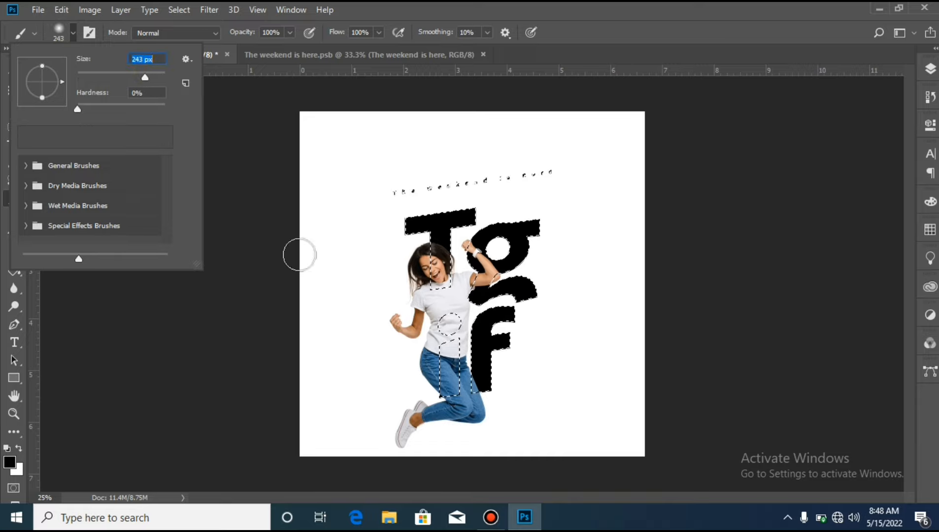
pyautogui.click(253, 386)
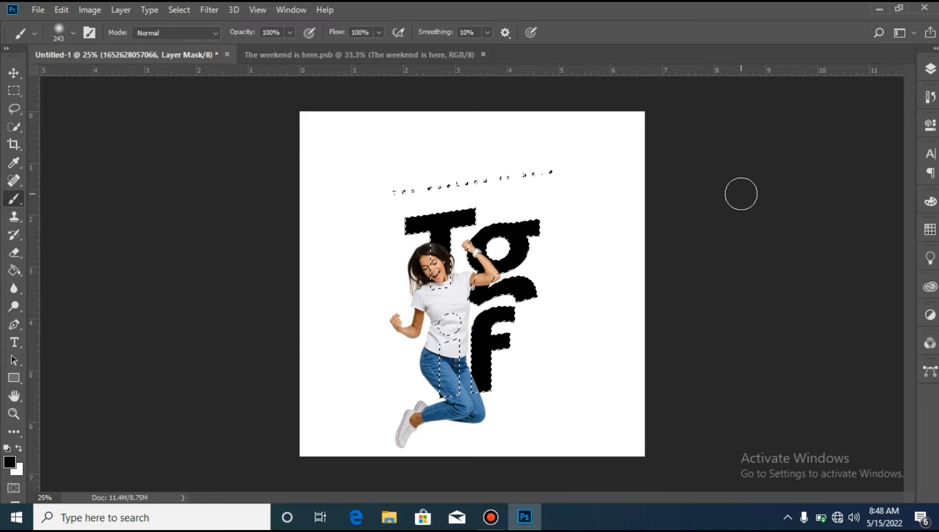
# - Paint black on the woman's layer mask over the "if" letters to bring them in front of her, clearing the selection
pyautogui.click(931, 69)
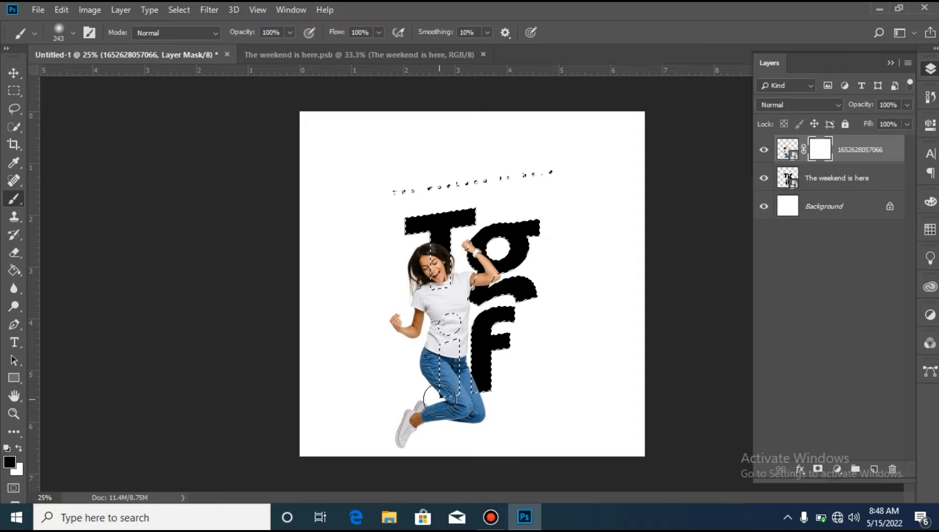
pyautogui.click(621, 430)
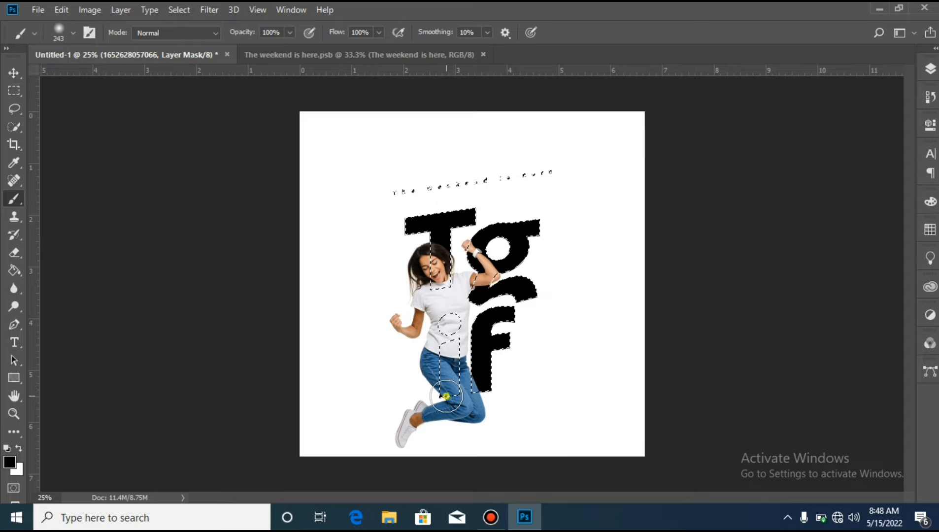
pyautogui.moveTo(445, 373); pyautogui.dragTo(448, 325)
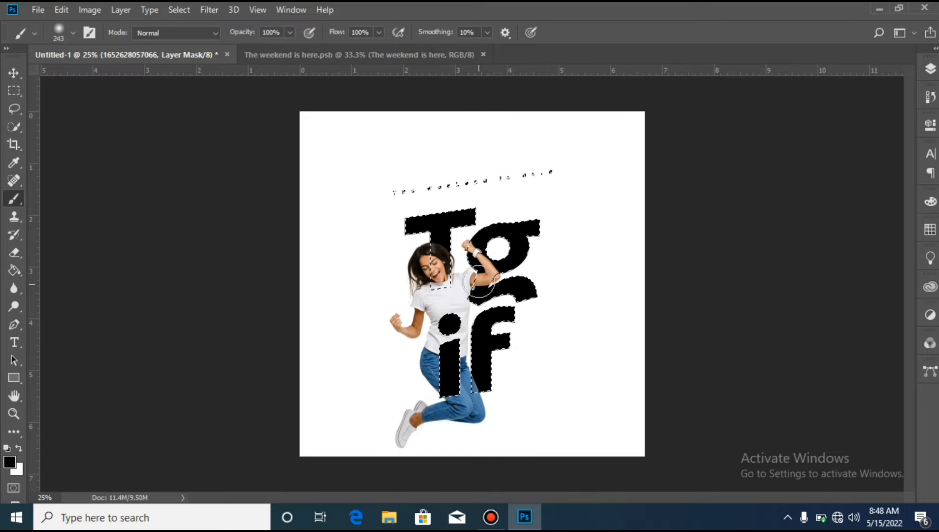
pyautogui.click(481, 282)
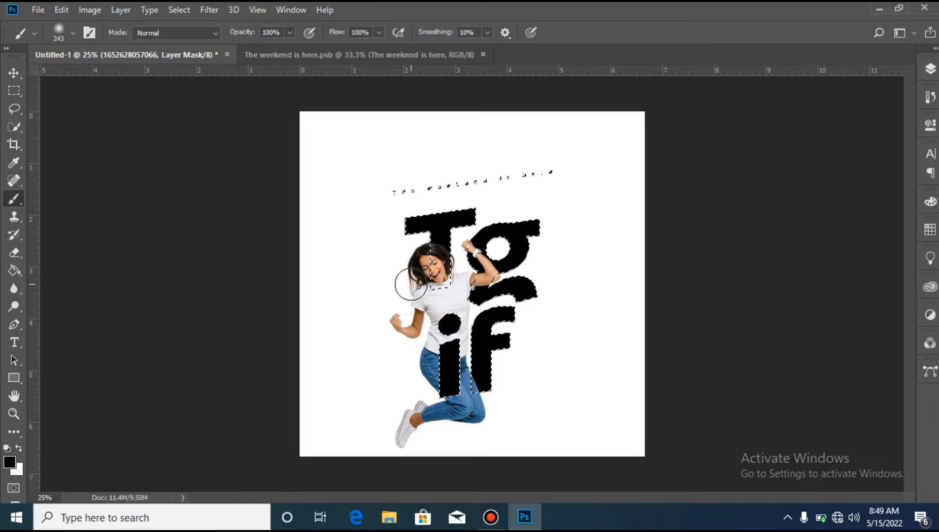
pyautogui.click(13, 72)
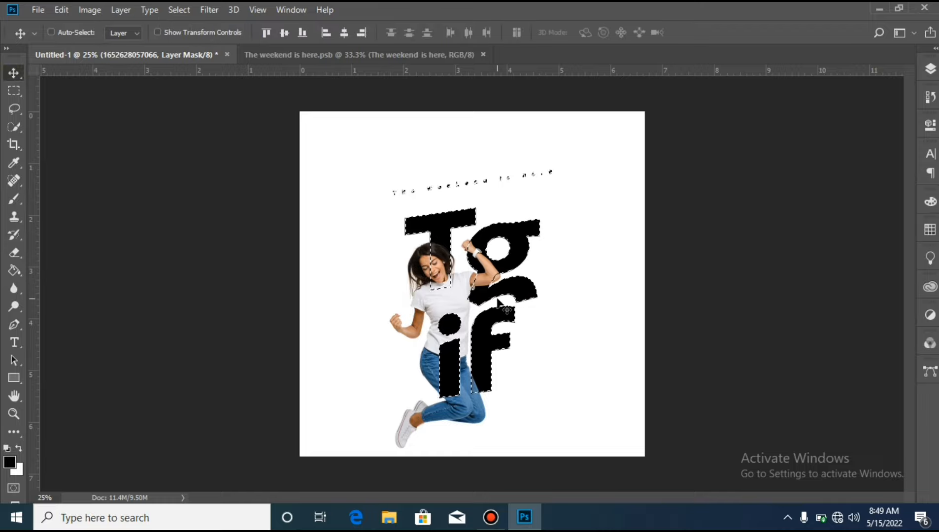
pyautogui.press('ctrl')
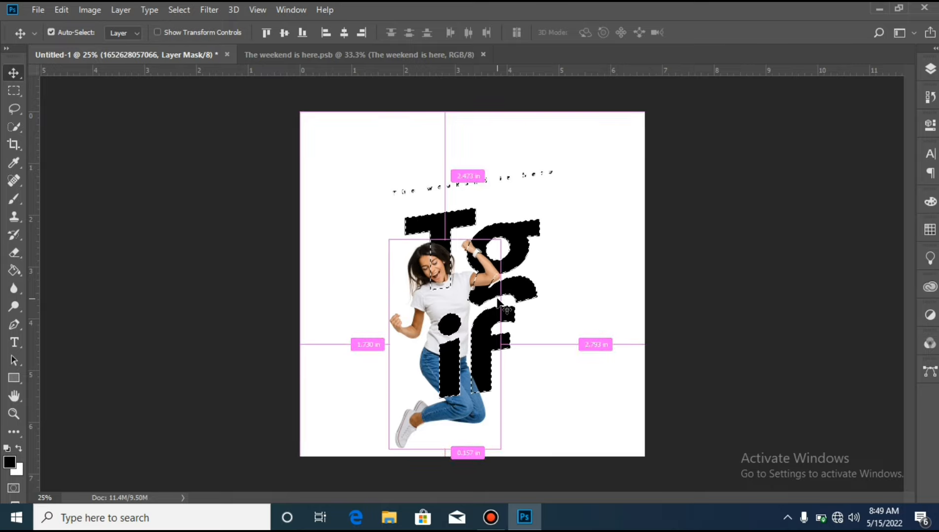
pyautogui.hotkey('ctrl', 'd')
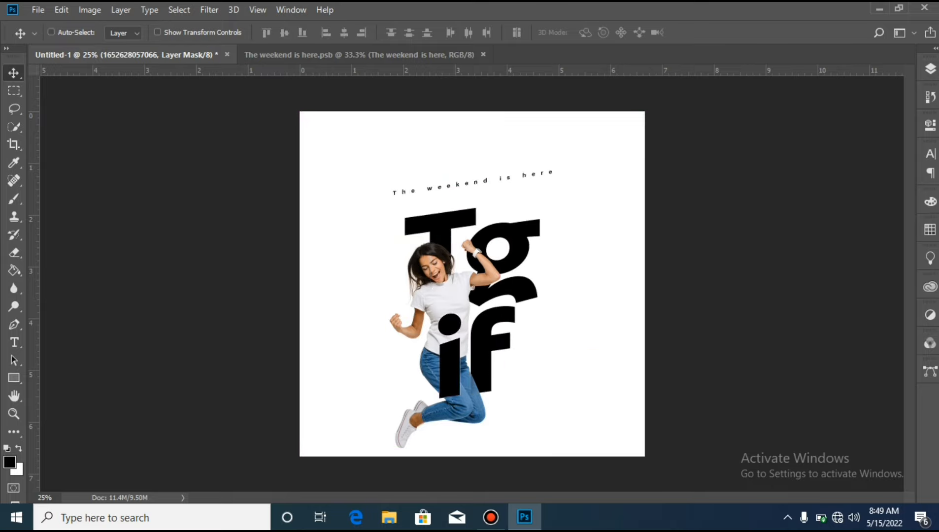
pyautogui.click(416, 54)
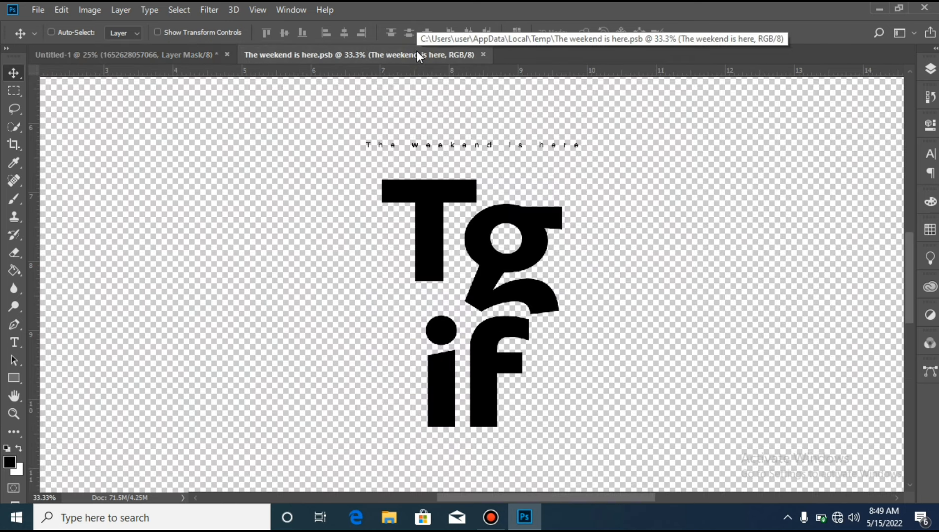
pyautogui.click(160, 53)
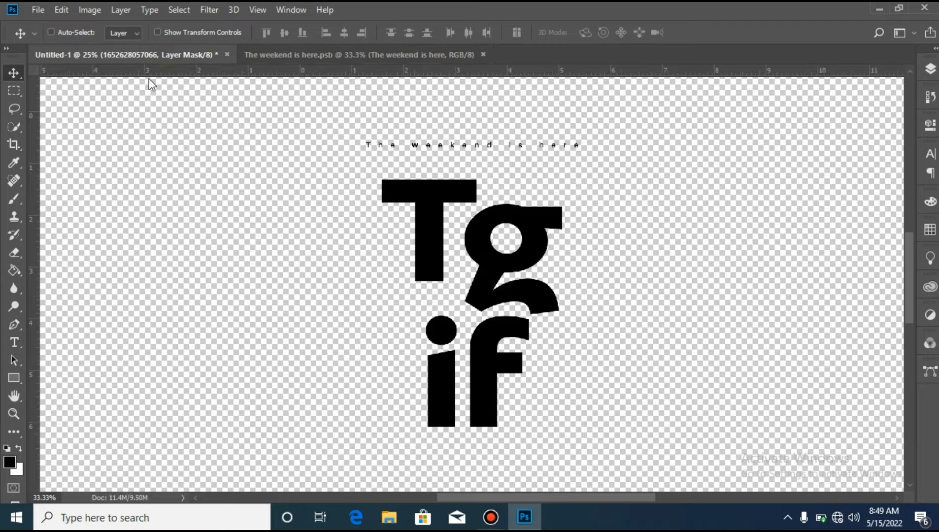
# - Select the "The weekend is here" layer and sample the dark blue of the woman's jeans as the foreground colour
pyautogui.click(14, 163)
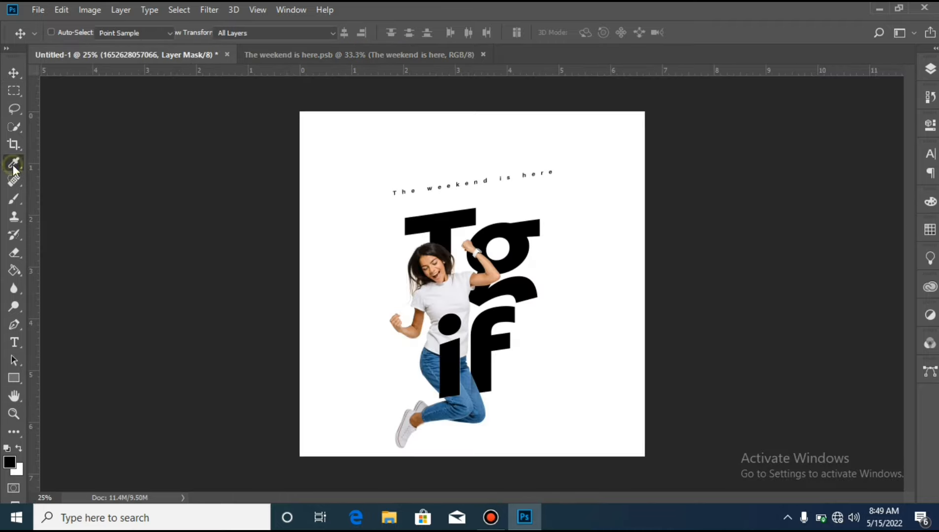
pyautogui.click(440, 378)
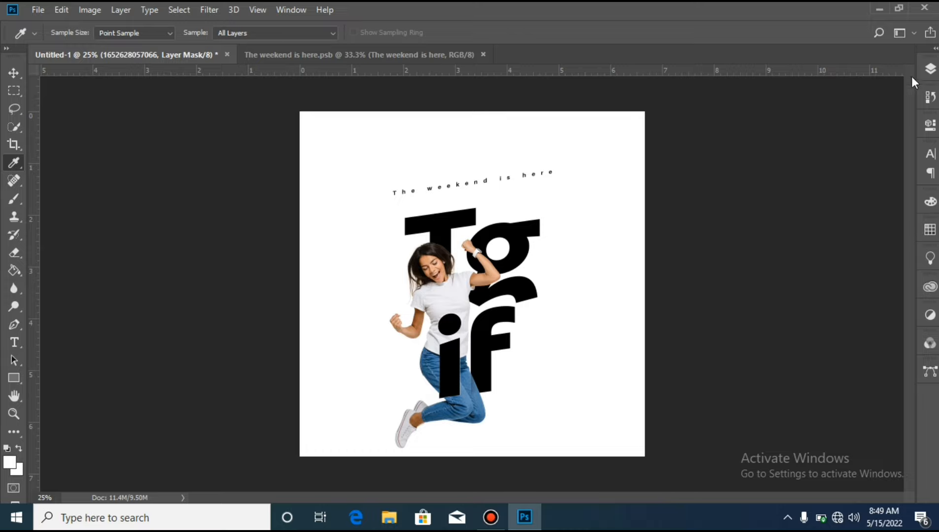
pyautogui.click(934, 74)
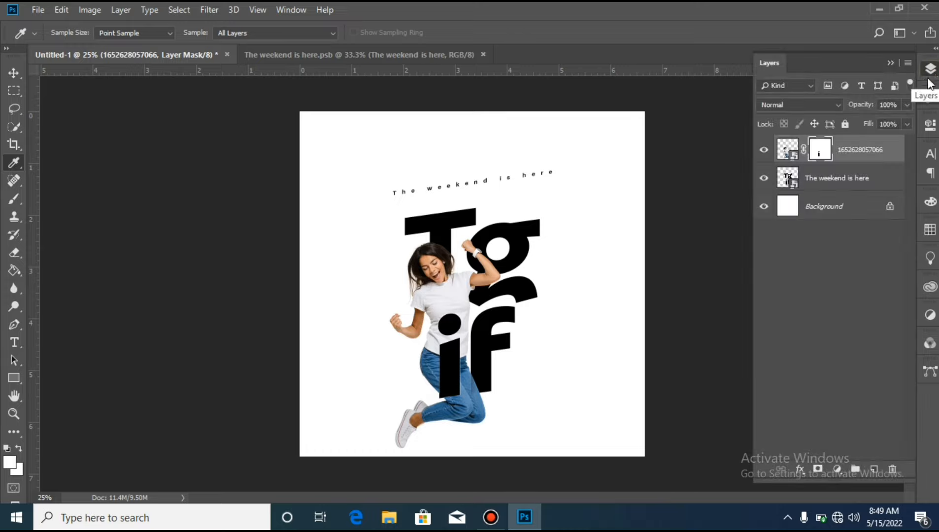
pyautogui.click(836, 177)
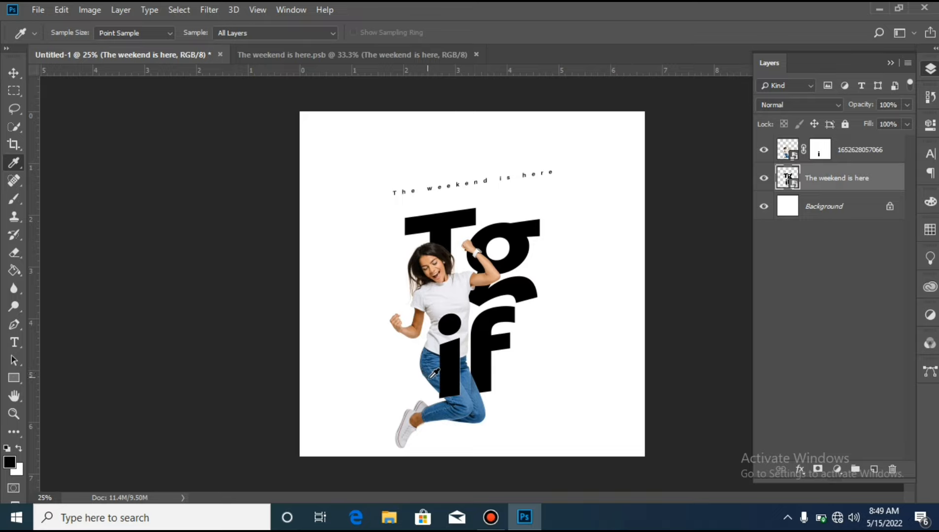
pyautogui.click(434, 373)
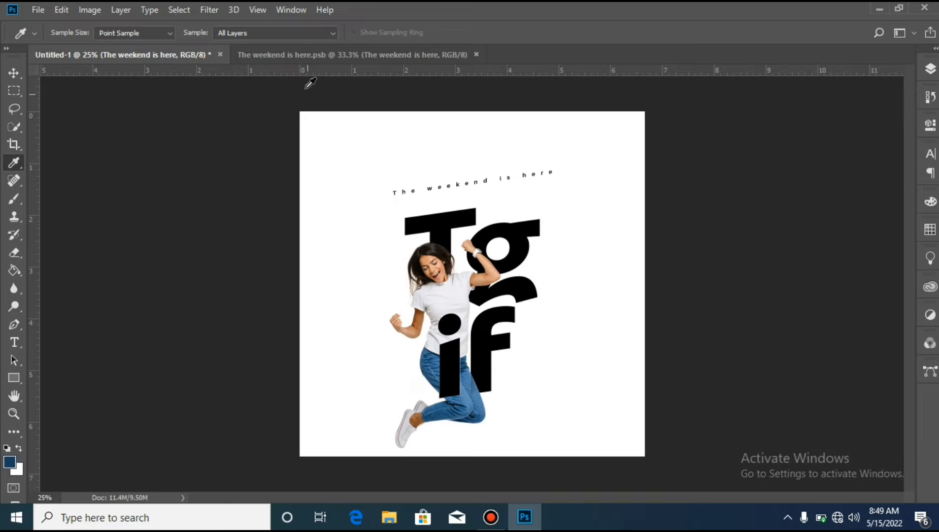
# - Switch to The weekend is here.psb and darken the foreground colour to #01243c
pyautogui.click(301, 56)
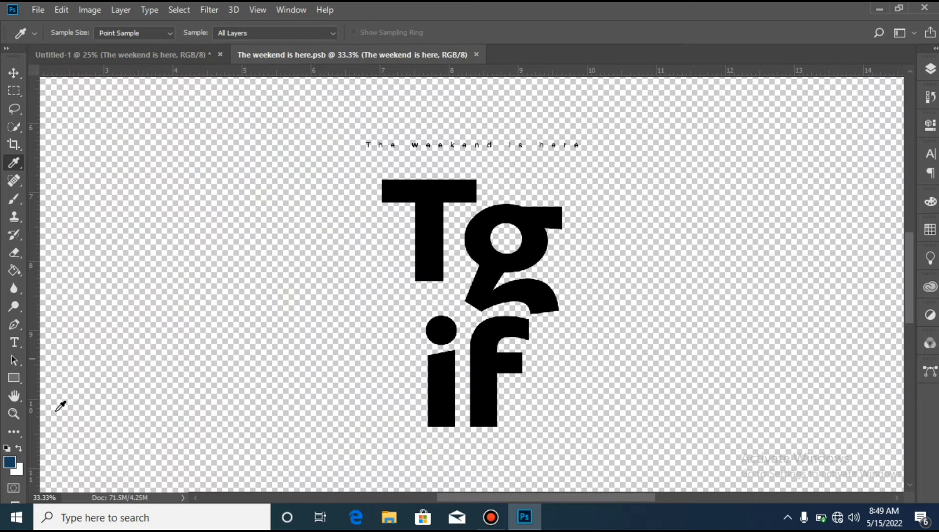
pyautogui.click(9, 462)
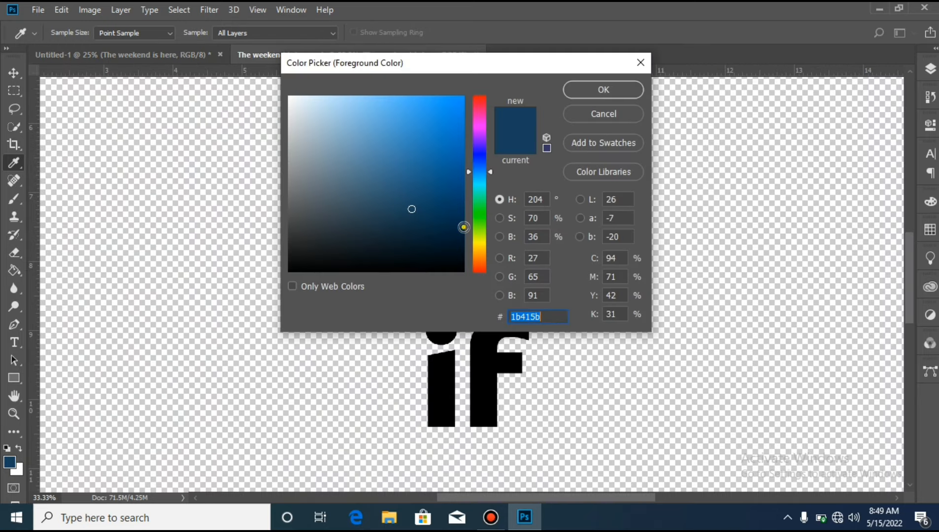
pyautogui.moveTo(463, 226); pyautogui.dragTo(461, 231)
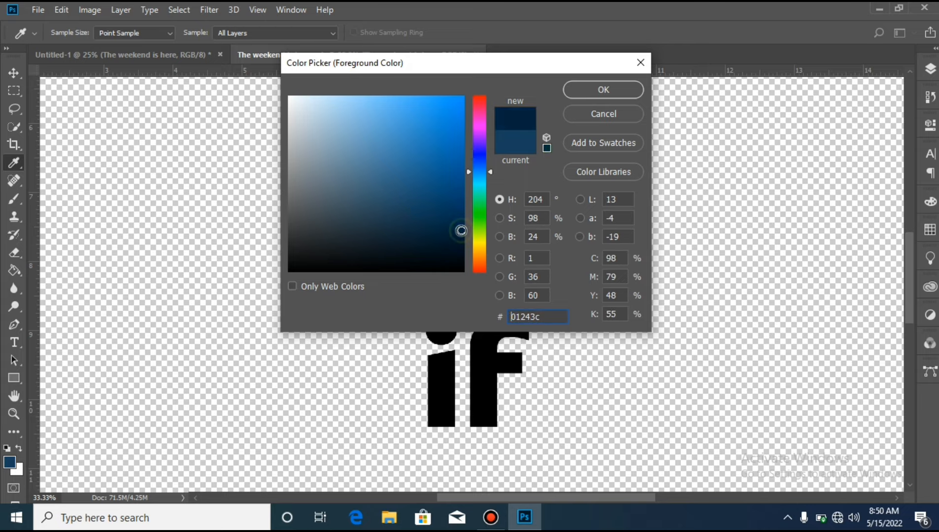
pyautogui.click(589, 89)
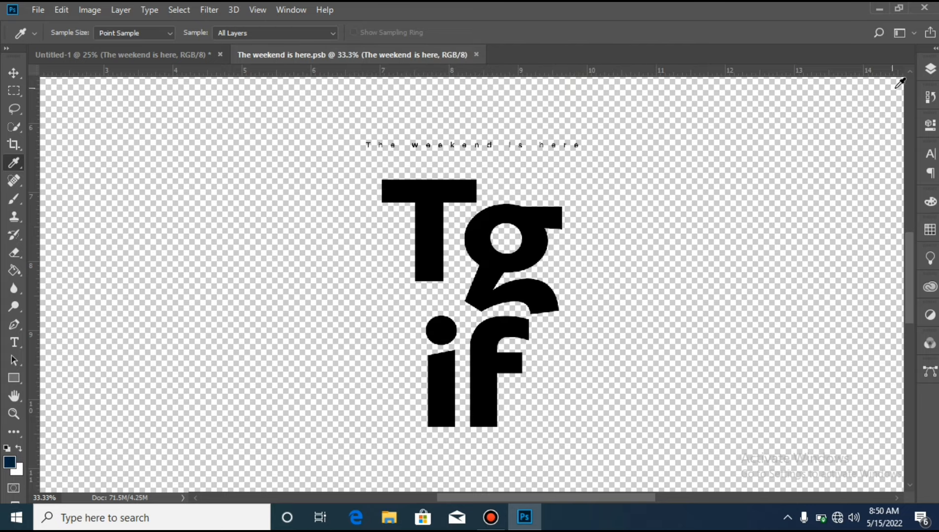
# - Recolour the "Tg if" text dark navy, starting from the foreground colour and darkening it to #011c2f
pyautogui.click(930, 71)
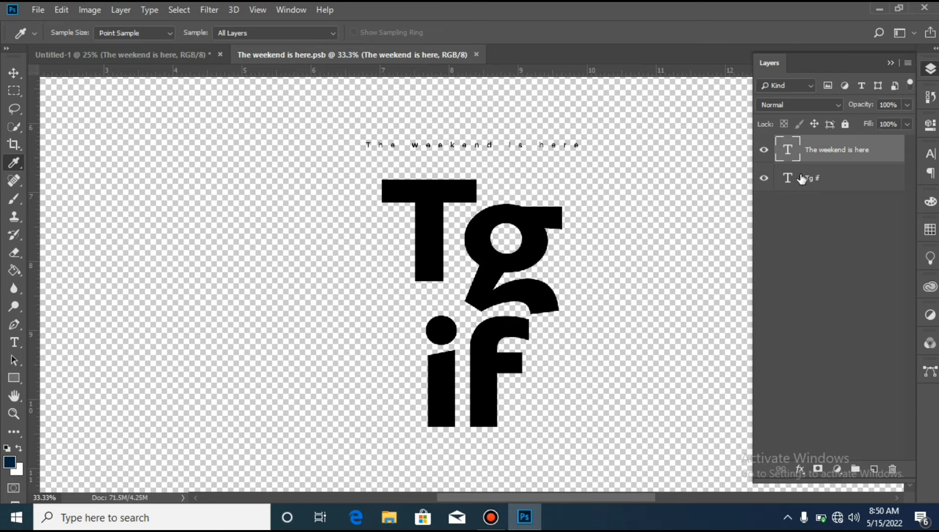
pyautogui.doubleClick(789, 178)
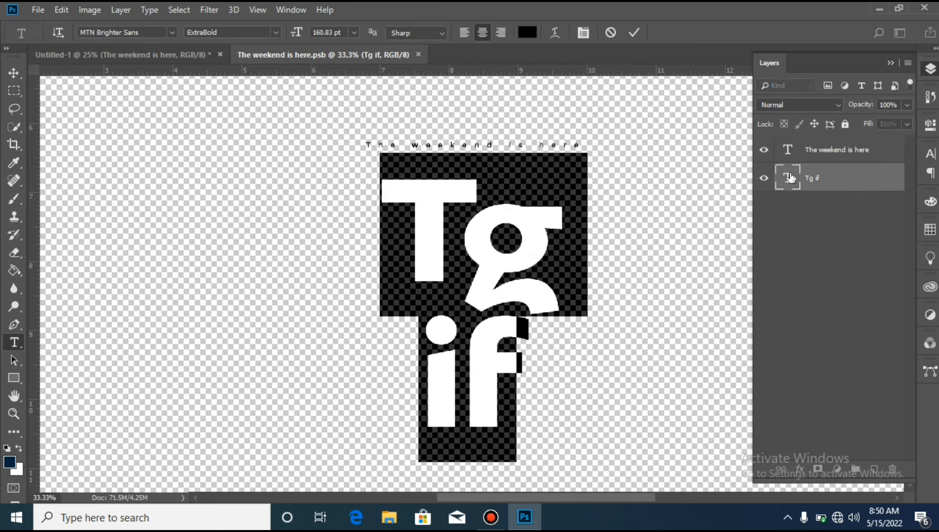
pyautogui.click(529, 31)
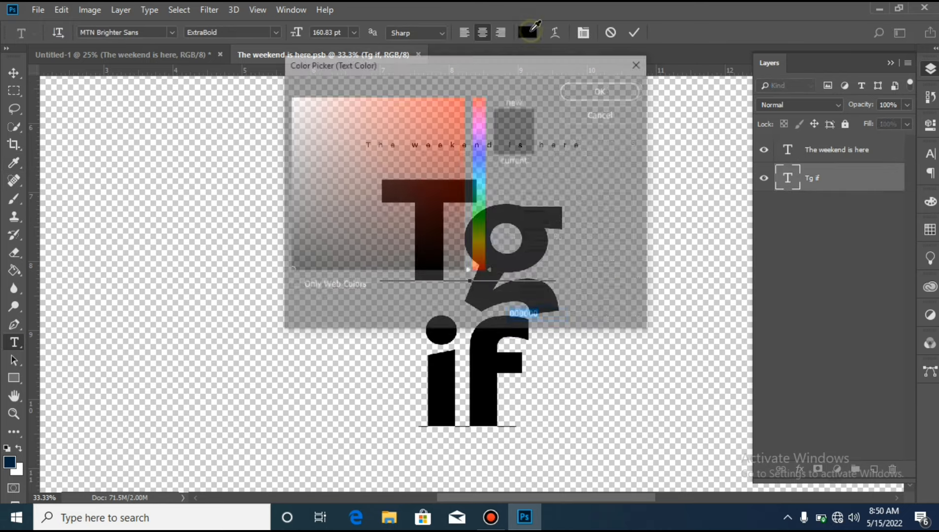
pyautogui.click(8, 465)
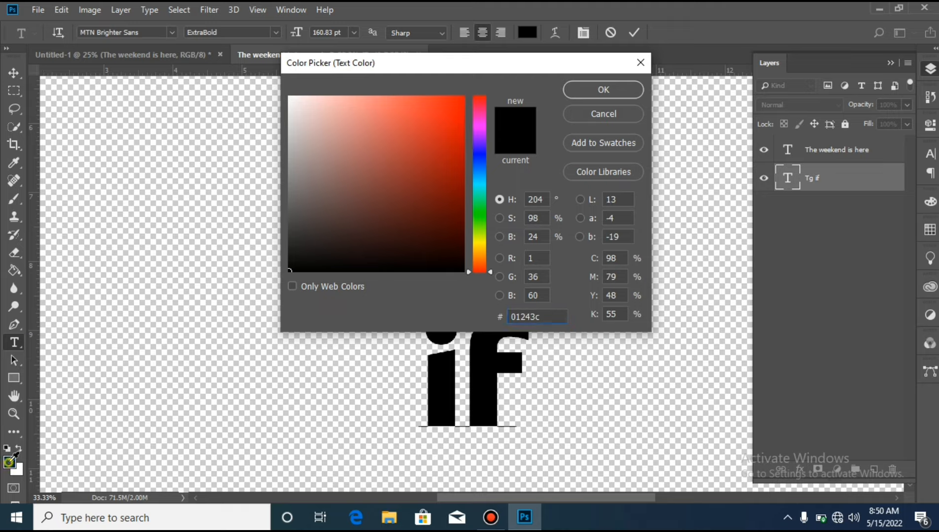
pyautogui.click(462, 239)
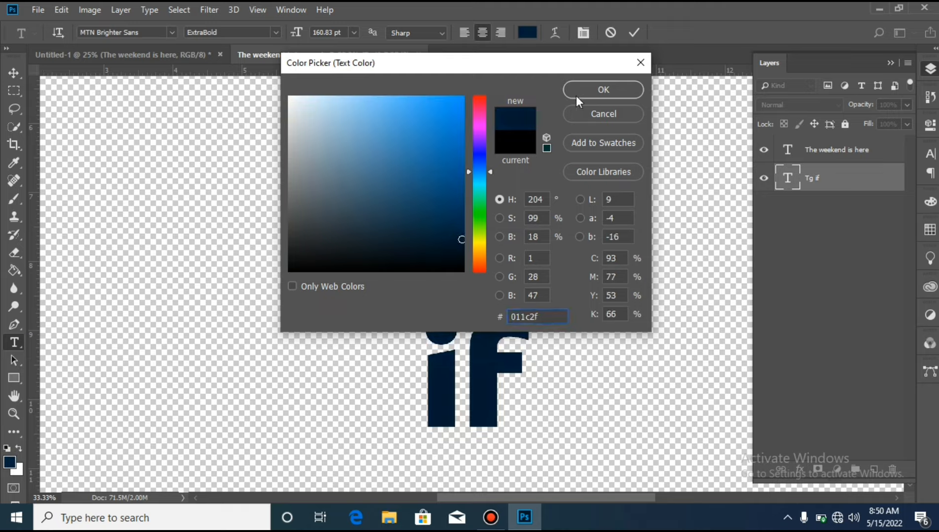
pyautogui.click(594, 85)
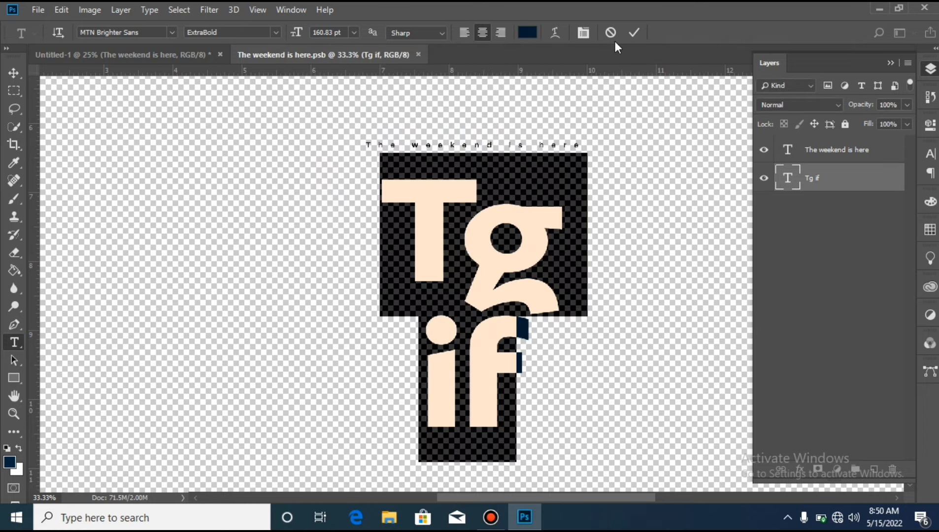
pyautogui.click(638, 27)
# - Save The weekend is here.psb and return to the Untitled-1 document
pyautogui.press('i')
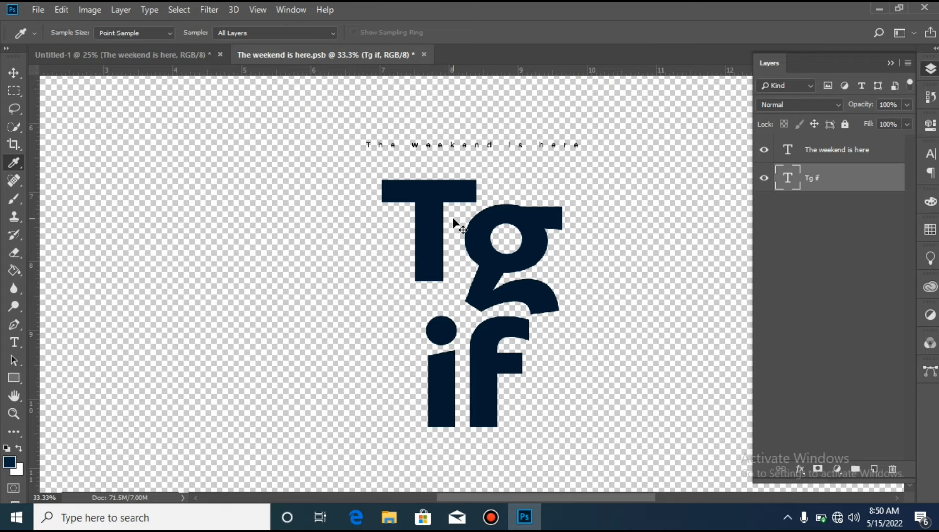
pyautogui.hotkey('ctrl', 's')
pyautogui.click(178, 57)
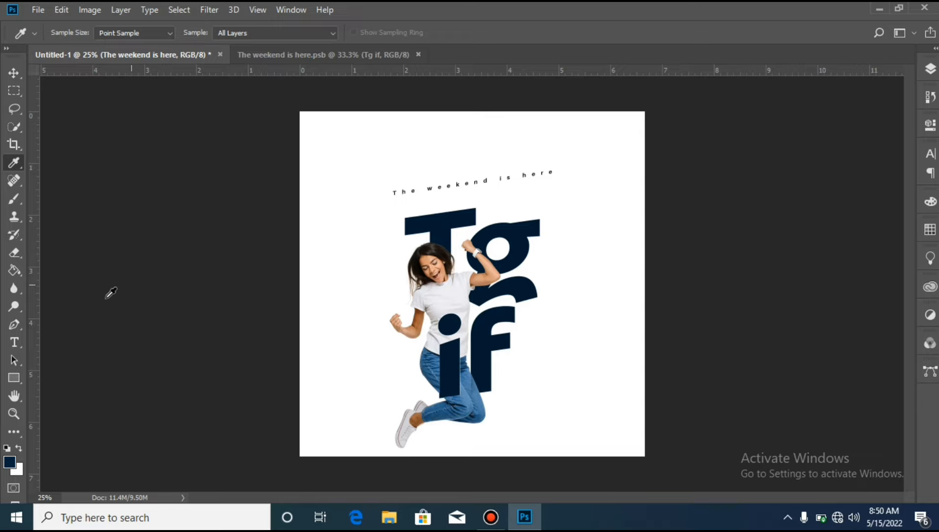
# - Transform the woman photo and "The weekend is here" layers together, moving them straight up by about 120 px
pyautogui.click(11, 415)
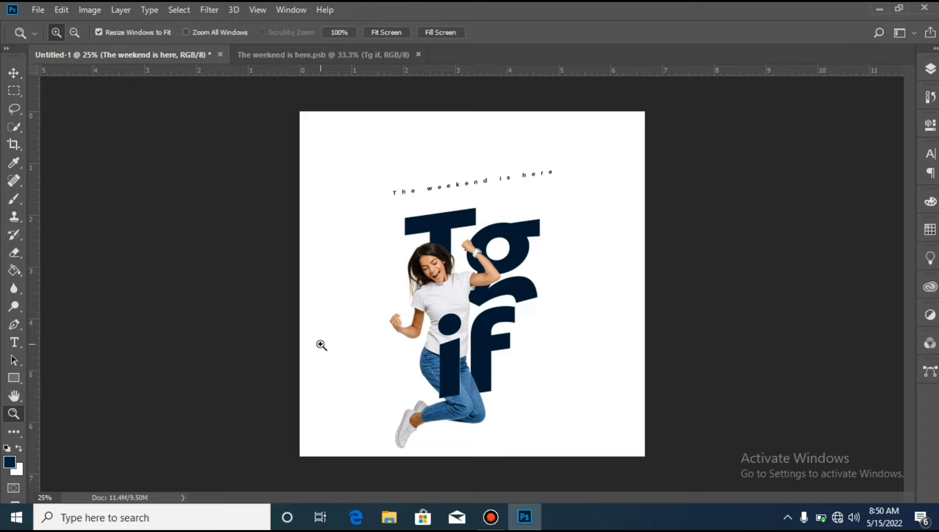
pyautogui.keyDown('alt'); pyautogui.click(431, 328); pyautogui.keyUp('alt')
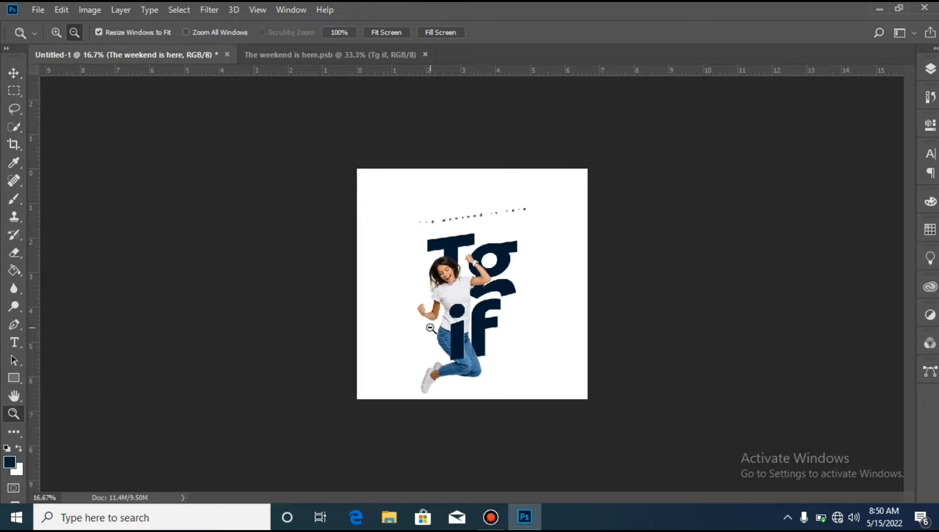
pyautogui.click(934, 71)
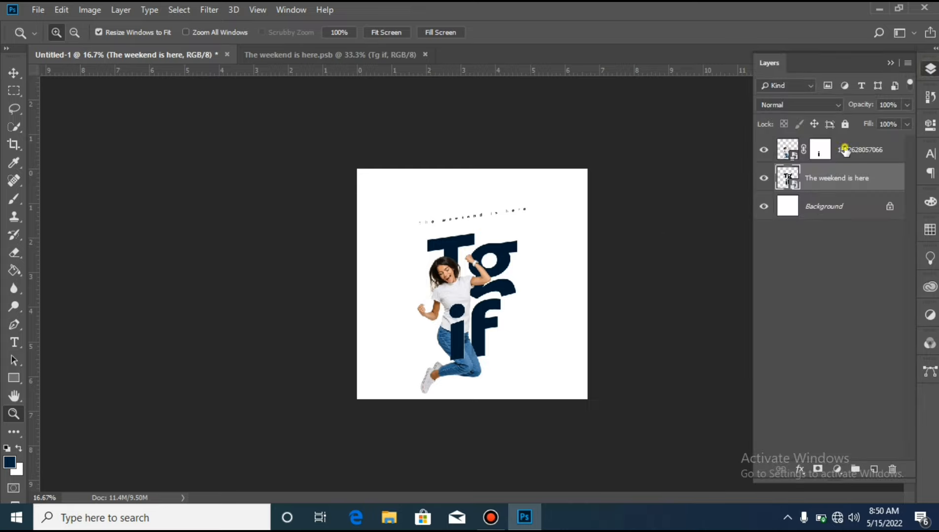
pyautogui.keyDown('shift'); pyautogui.click(846, 150); pyautogui.keyUp('shift')
pyautogui.hotkey('ctrl', 't')
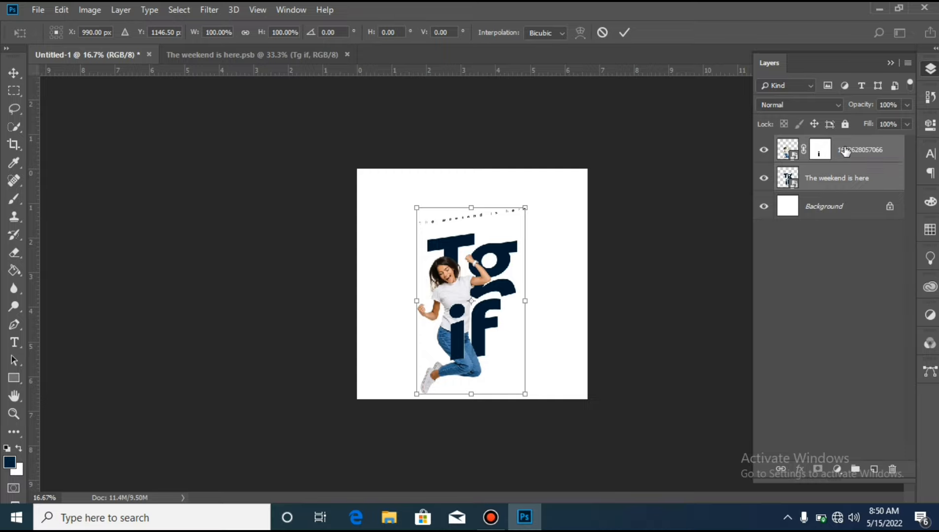
pyautogui.press('Up')
pyautogui.press('Up')
pyautogui.press('Up')
pyautogui.press('Up')
pyautogui.press('Up')
pyautogui.press('Up')
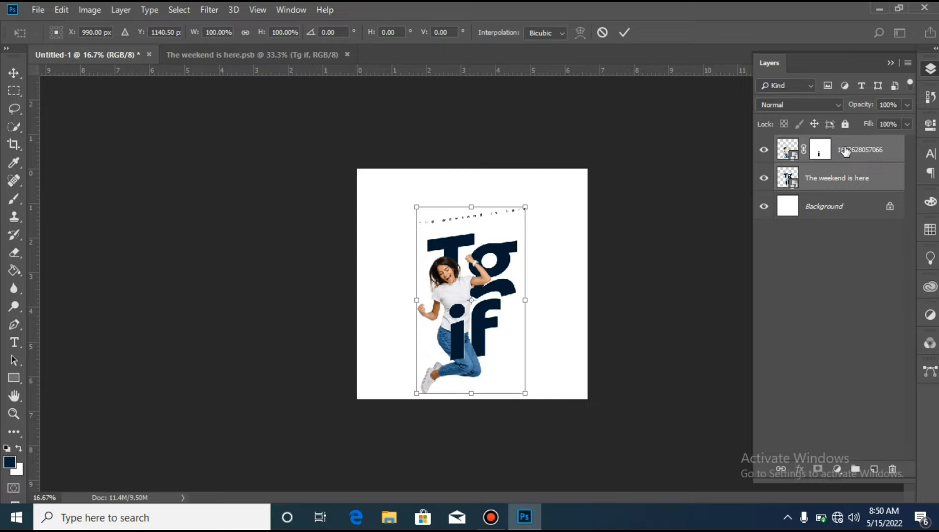
pyautogui.hotkey('shift', 'Up')
pyautogui.hotkey('shift', 'Up')
pyautogui.hotkey('shift', 'Up')
pyautogui.hotkey('shift', 'Up')
pyautogui.hotkey('shift', 'Up')
pyautogui.hotkey('shift', 'Up')
pyautogui.hotkey('shift', 'Up')
pyautogui.hotkey('shift', 'Up')
pyautogui.hotkey('shift', 'Up')
pyautogui.hotkey('shift', 'Up')
pyautogui.hotkey('shift', 'Up')
pyautogui.hotkey('shift', 'Up')
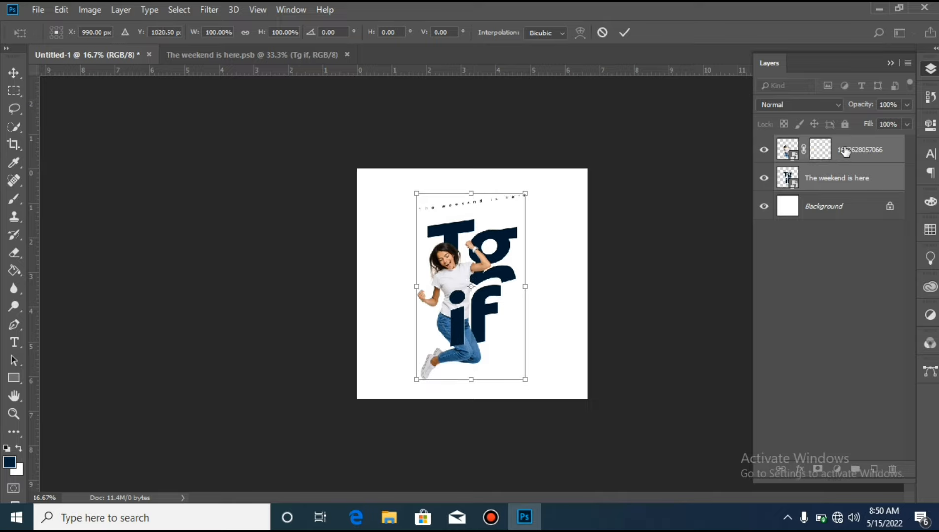
pyautogui.press('Return')
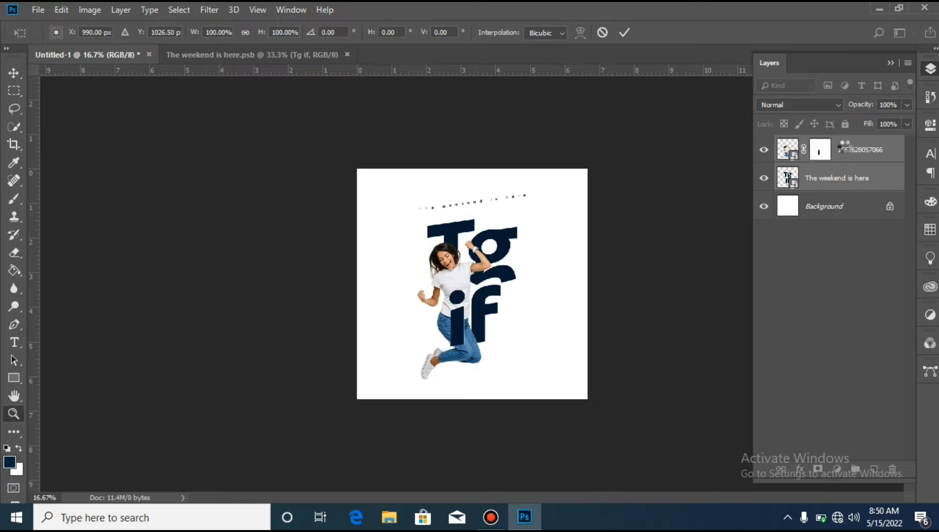
# - Group the woman photo and text layers and centre the group vertically and horizontally on the canvas, clearing the selection
pyautogui.press('z')
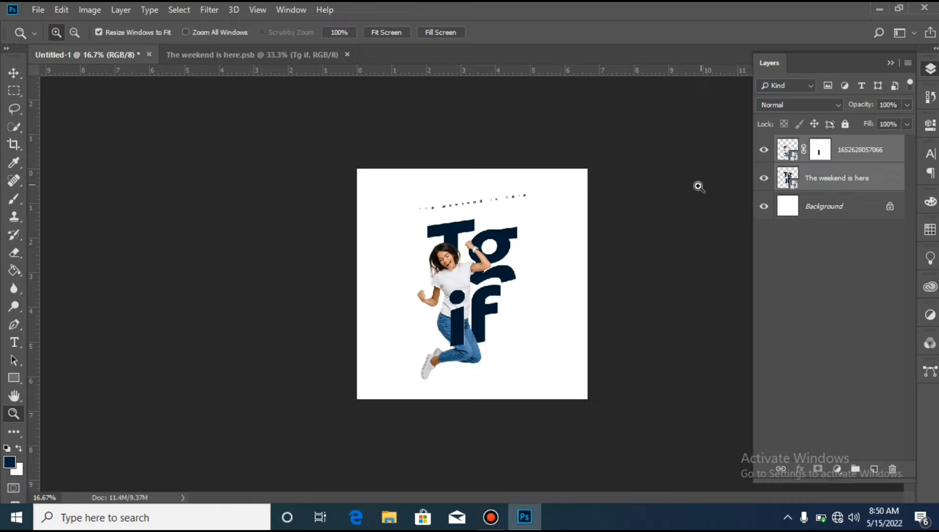
pyautogui.hotkey('ctrl', 'g')
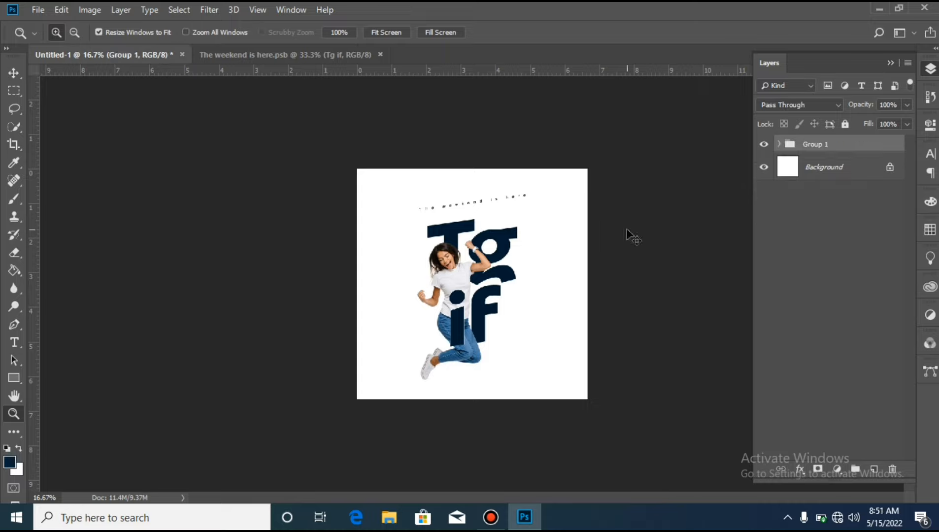
pyautogui.hotkey('ctrl', 'a')
pyautogui.click(13, 74)
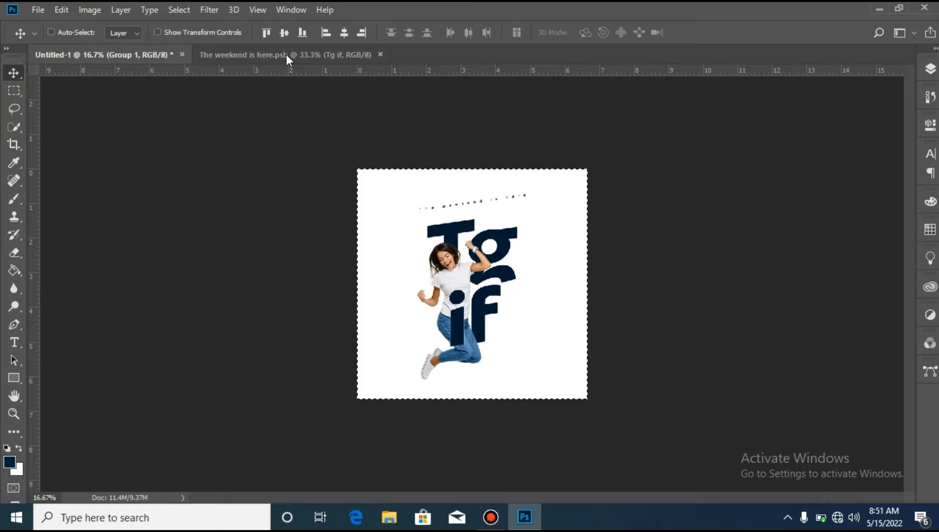
pyautogui.click(287, 34)
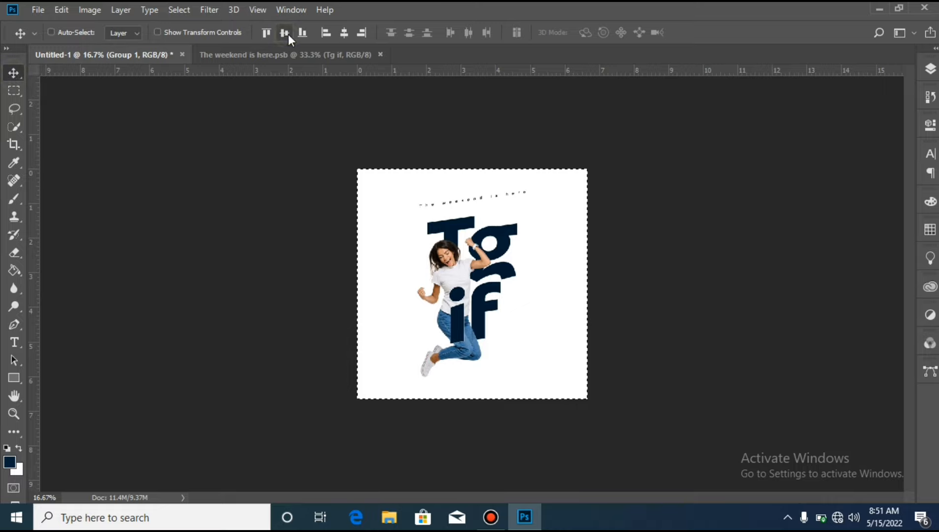
pyautogui.click(344, 33)
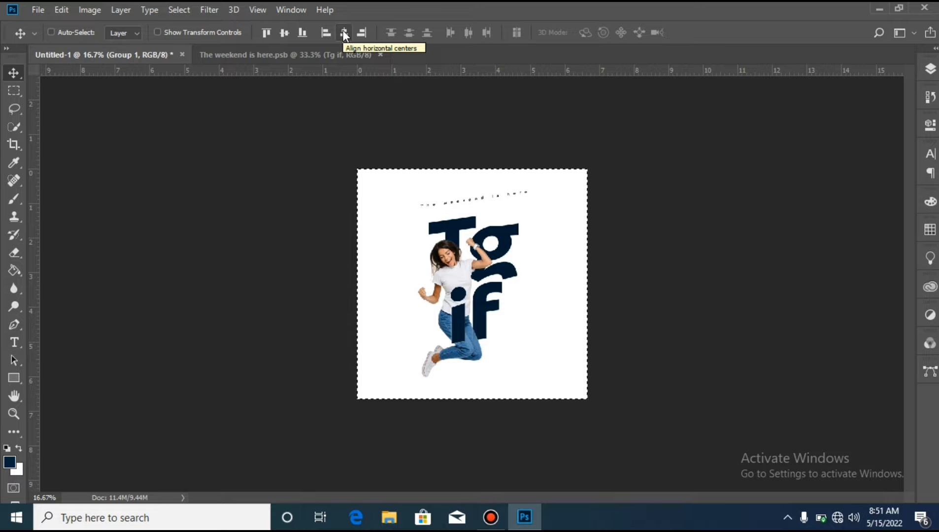
pyautogui.hotkey('ctrl', 'd')
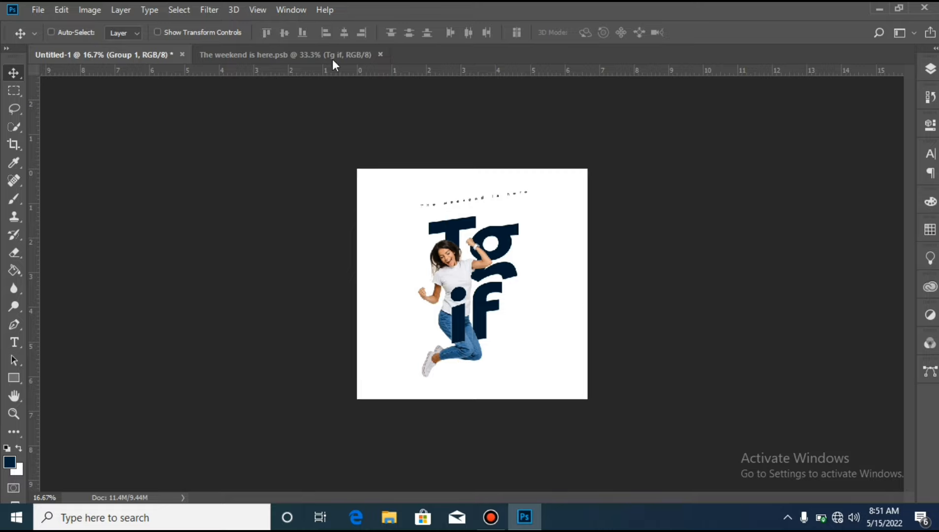
# - Zoom in on the artwork and view it in full-screen mode to review the composition
pyautogui.click(14, 413)
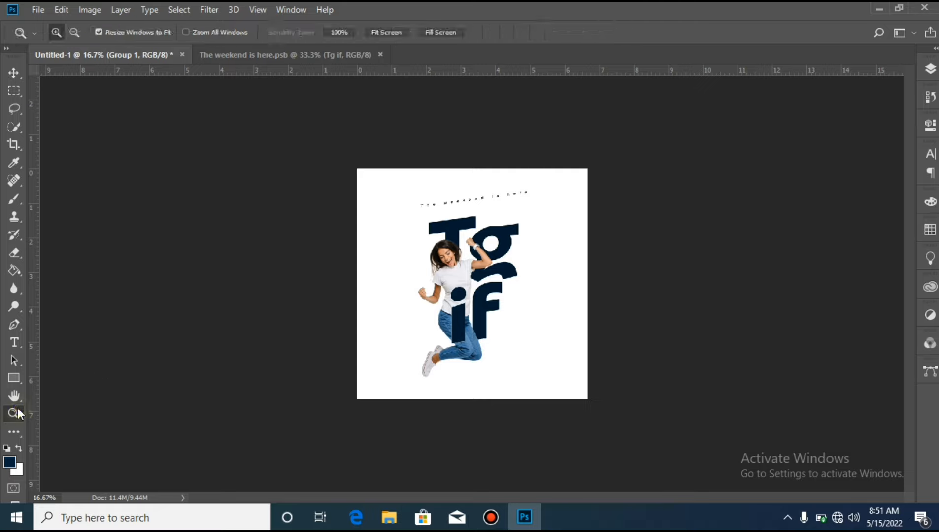
pyautogui.click(492, 231)
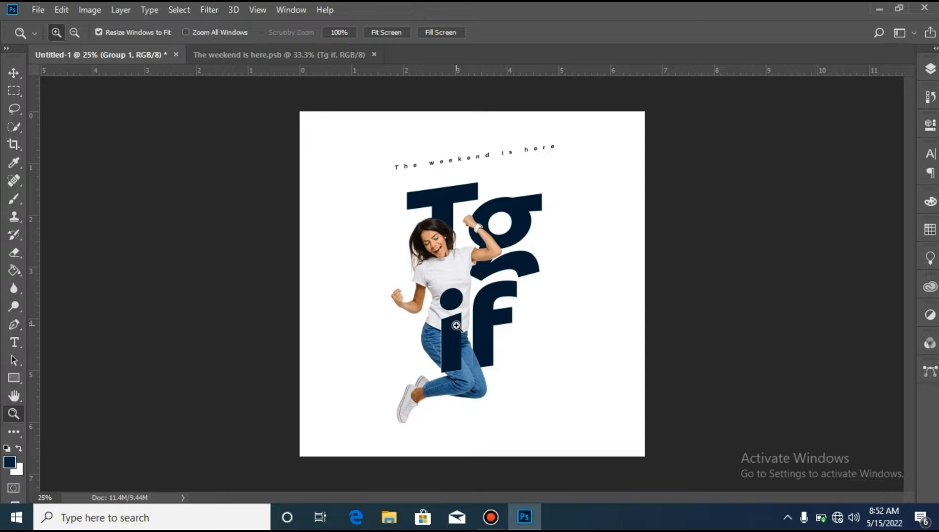
pyautogui.press('f')
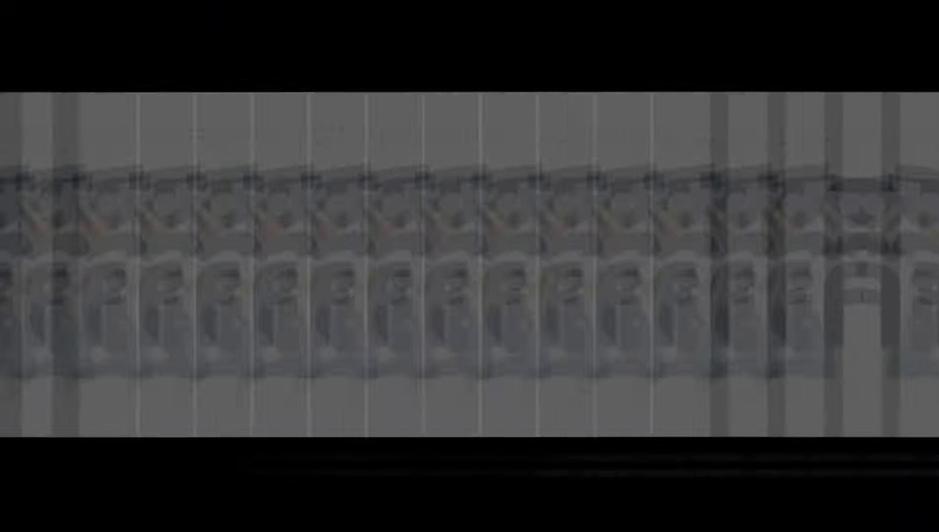